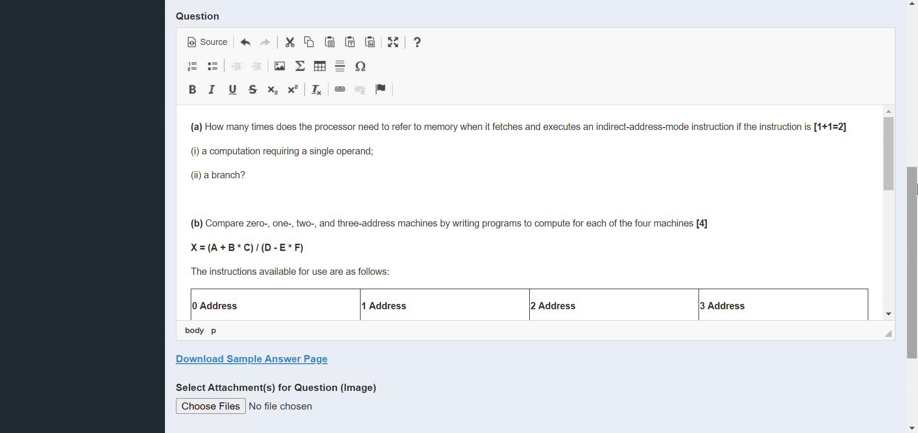
Set the question's answer length to 8 pages
{"action": "scroll", "coordinate": [727, 191], "scroll_direction": "up", "scroll_amount": 5}
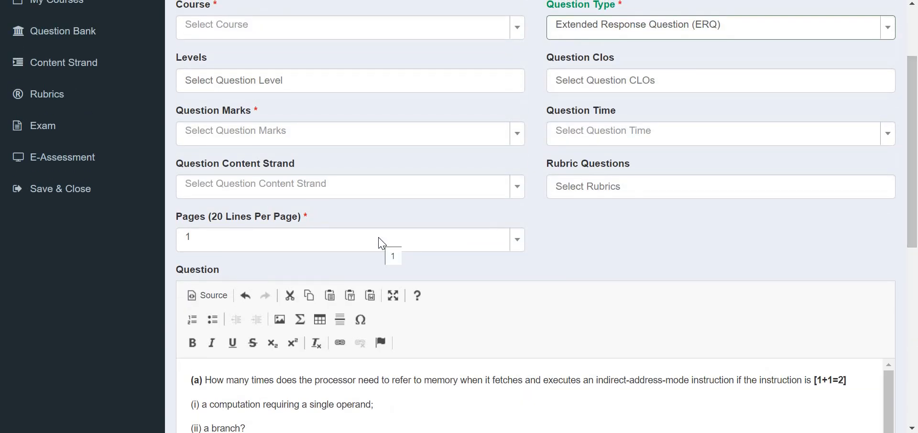
{"action": "left_click", "coordinate": [381, 243]}
{"action": "scroll", "coordinate": [341, 339], "scroll_direction": "down", "scroll_amount": 2}
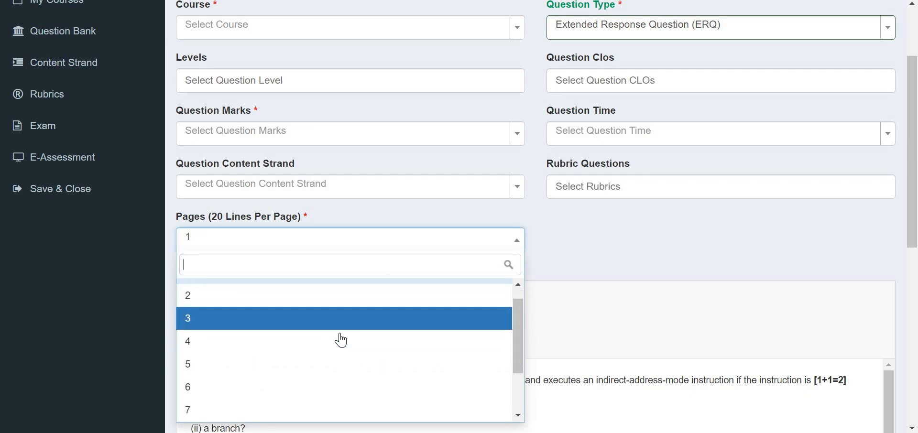
{"action": "scroll", "coordinate": [341, 340], "scroll_direction": "down", "scroll_amount": 2}
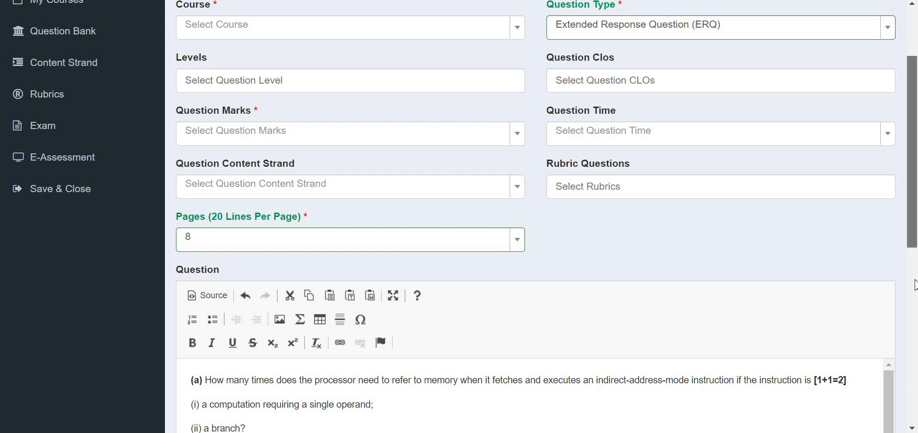
Attach Question 2 - Answer Key.pdf from the Sample Questions folder as the question's answer key
{"action": "left_click_drag", "start_coordinate": [916, 175], "coordinate": [915, 283]}
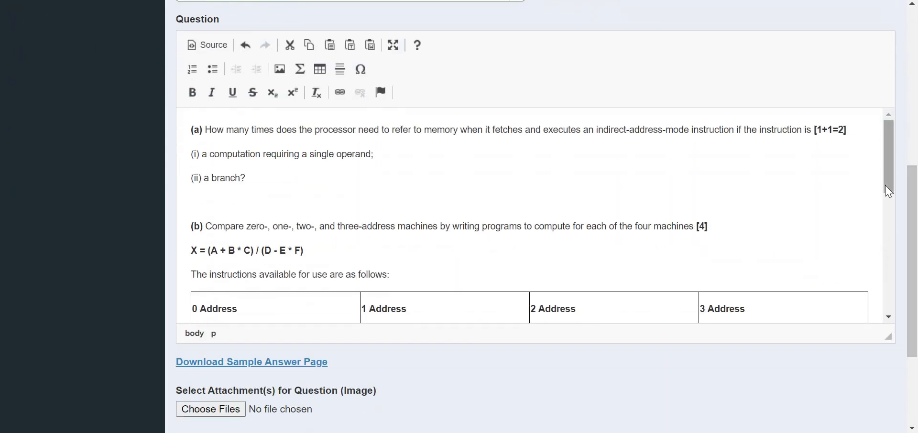
{"action": "left_click", "coordinate": [722, 263]}
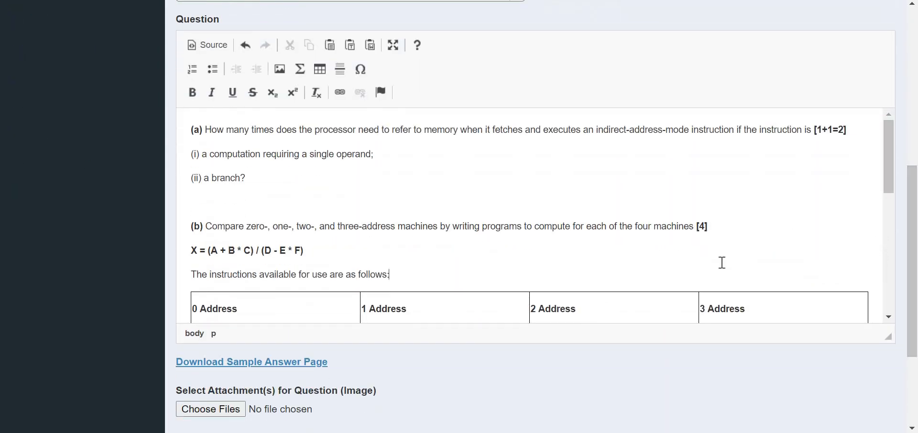
{"action": "scroll", "coordinate": [722, 263], "scroll_direction": "down", "scroll_amount": 7}
{"action": "scroll", "coordinate": [338, 413], "scroll_direction": "down", "scroll_amount": 1}
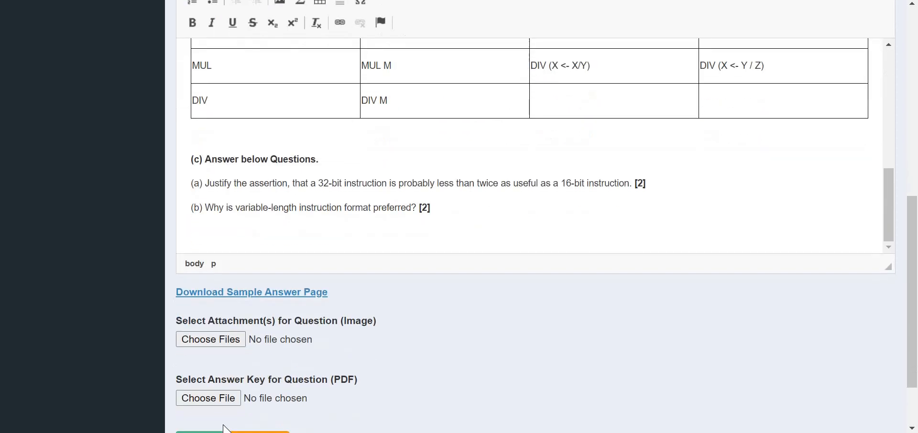
{"action": "left_click", "coordinate": [208, 400]}
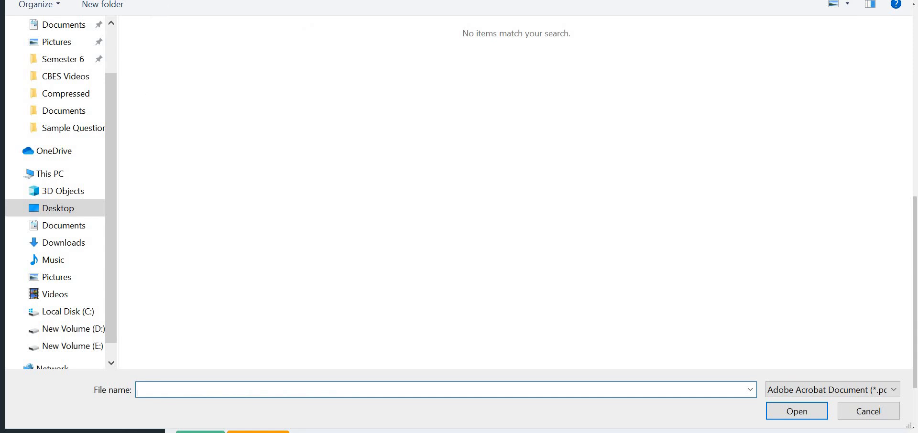
{"action": "left_click", "coordinate": [189, 1]}
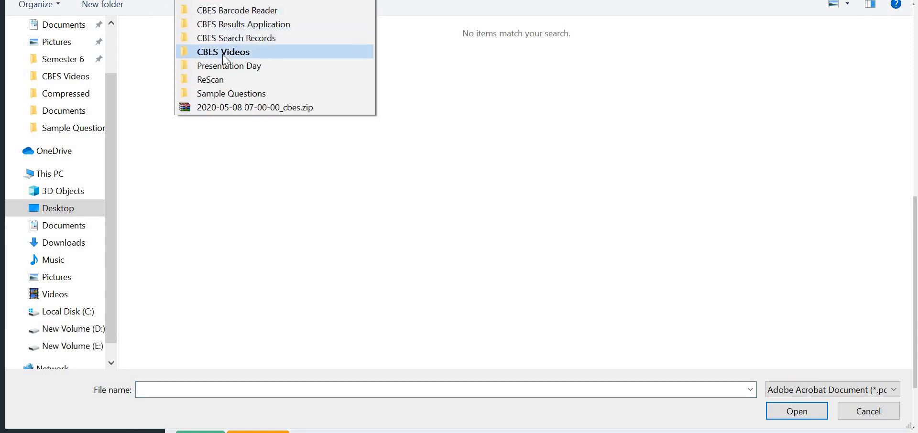
{"action": "left_click", "coordinate": [230, 94]}
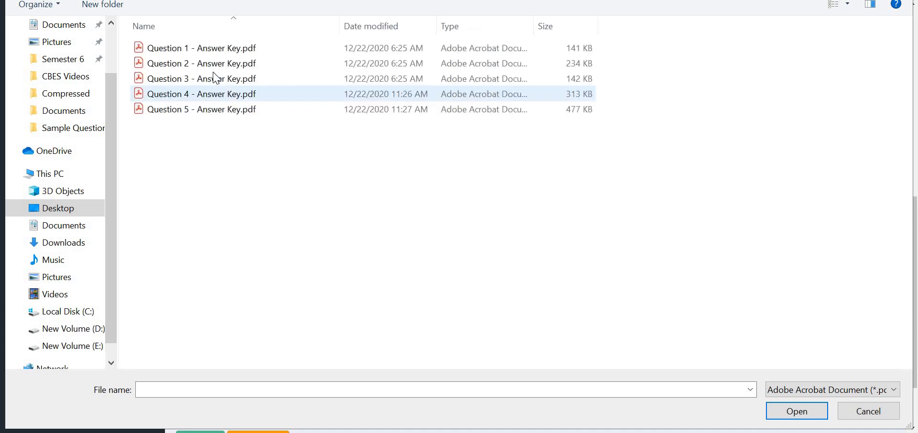
{"action": "double_click", "coordinate": [213, 64]}
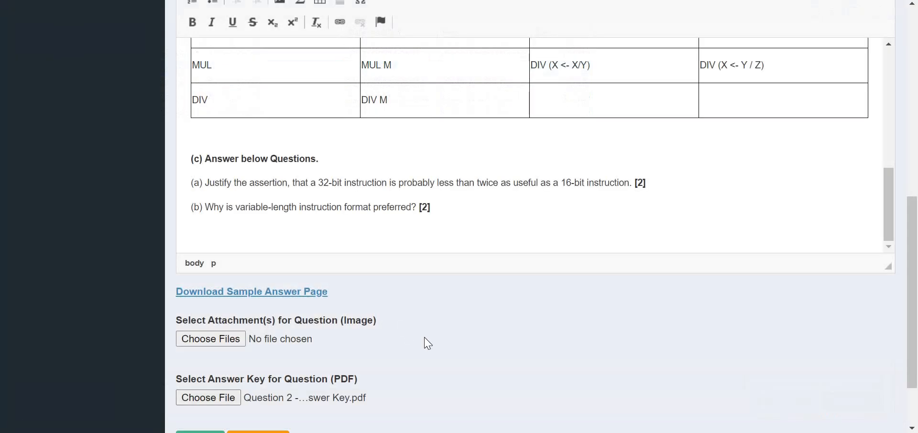
Set the question marks to 10
{"action": "scroll", "coordinate": [428, 344], "scroll_direction": "down", "scroll_amount": 2}
{"action": "scroll", "coordinate": [426, 343], "scroll_direction": "up", "scroll_amount": 7}
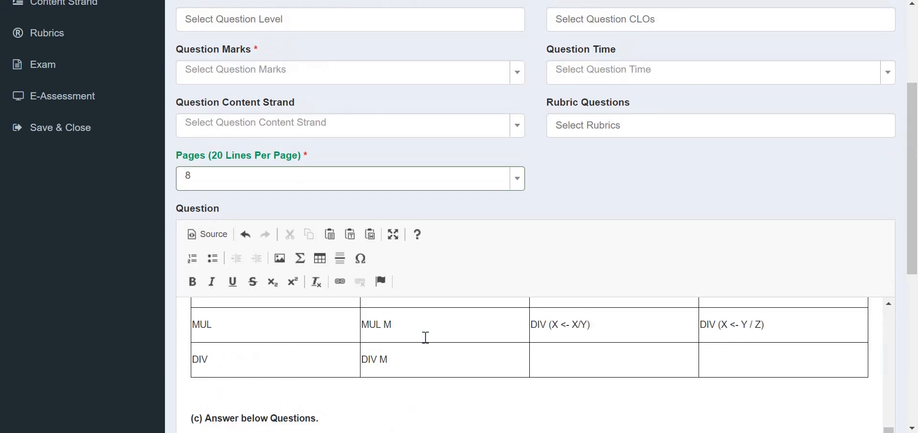
{"action": "scroll", "coordinate": [549, 250], "scroll_direction": "up", "scroll_amount": 4}
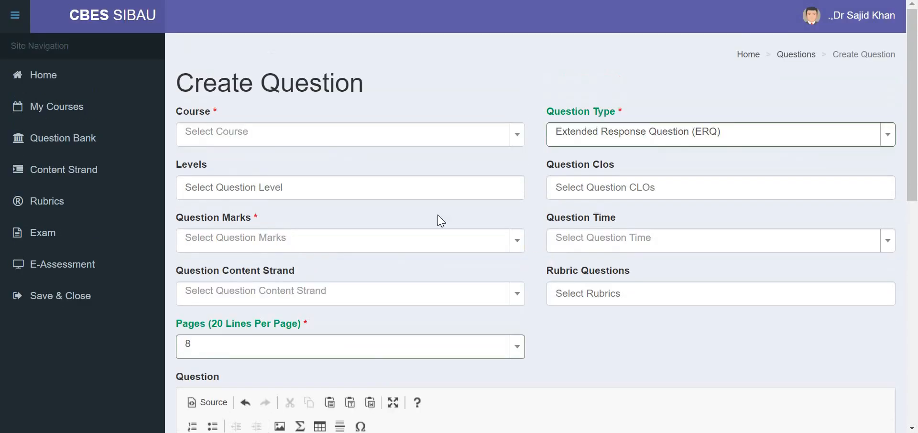
{"action": "left_click", "coordinate": [275, 241]}
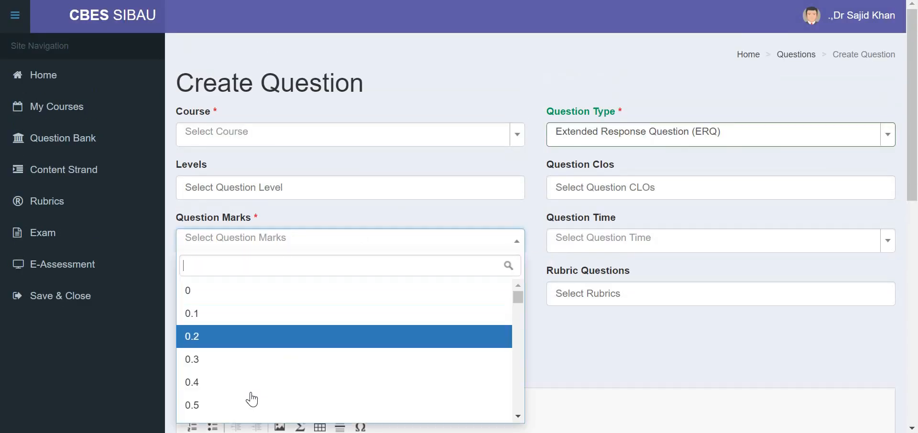
{"action": "scroll", "coordinate": [251, 399], "scroll_direction": "down", "scroll_amount": 6}
{"action": "scroll", "coordinate": [251, 398], "scroll_direction": "up", "scroll_amount": 5}
{"action": "type", "text": "10"}
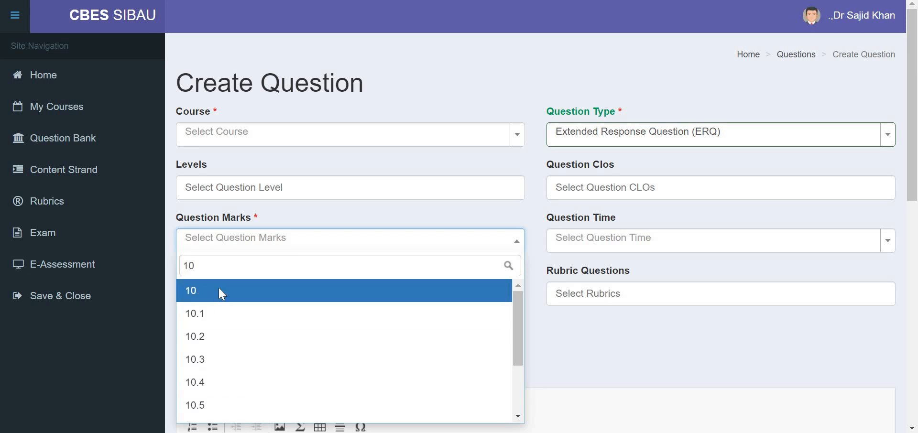
{"action": "left_click", "coordinate": [219, 293]}
Choose Extended Response Question (ERQ) as the question type and Advanced Analysis of Algorithm (5013) as the course
{"action": "left_click", "coordinate": [624, 140]}
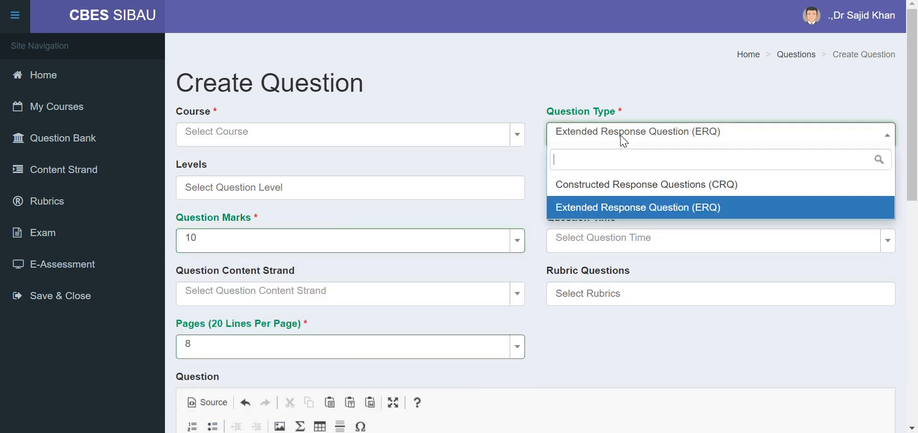
{"action": "left_click", "coordinate": [625, 208]}
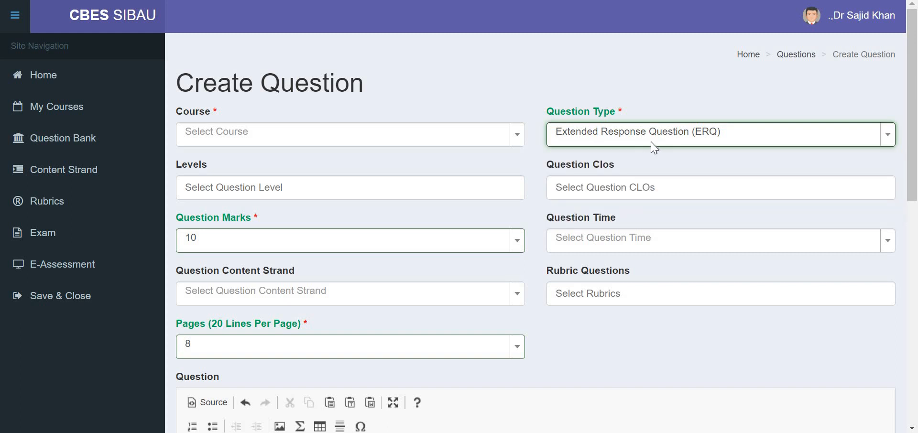
{"action": "left_click", "coordinate": [357, 140]}
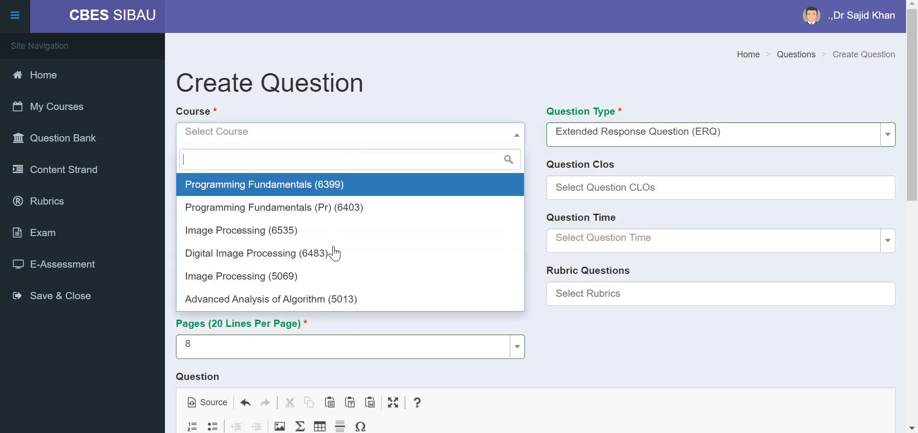
{"action": "key", "text": "Return"}
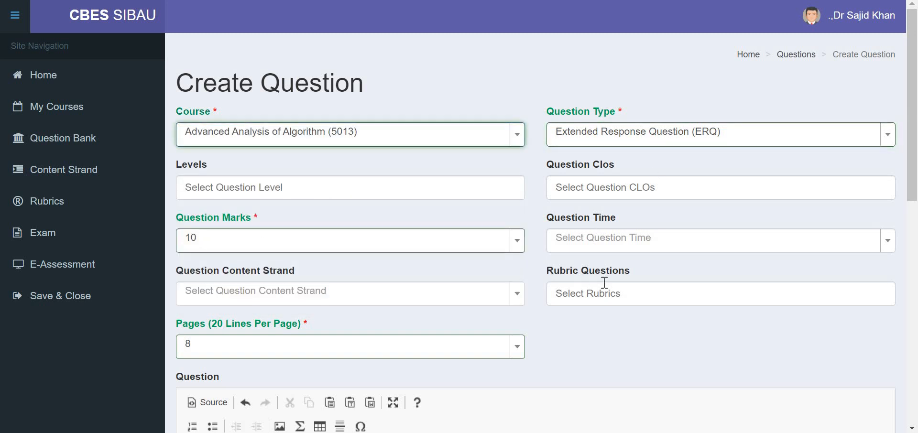
Check which rubrics are offered for the question and open the form for creating a new rubric
{"action": "left_click", "coordinate": [607, 291]}
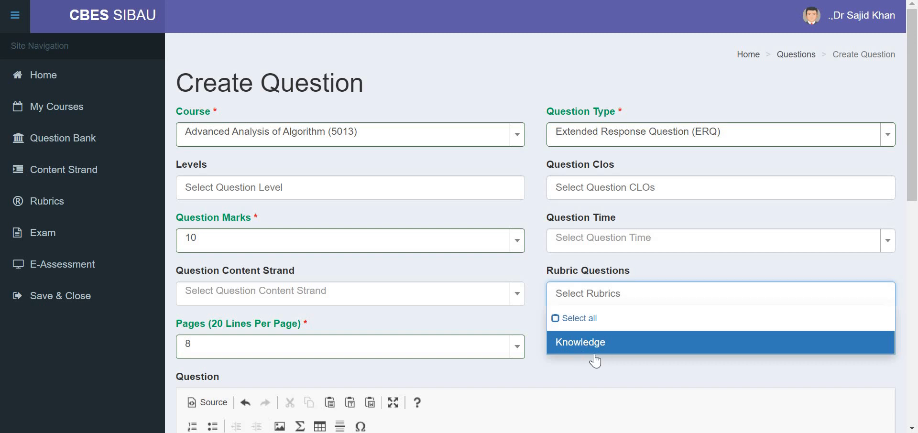
{"action": "left_click", "coordinate": [586, 371]}
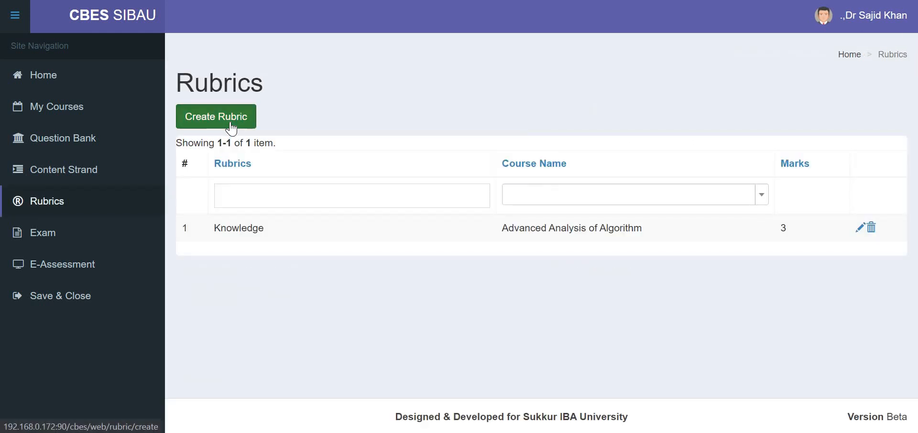
{"action": "left_click", "coordinate": [231, 127]}
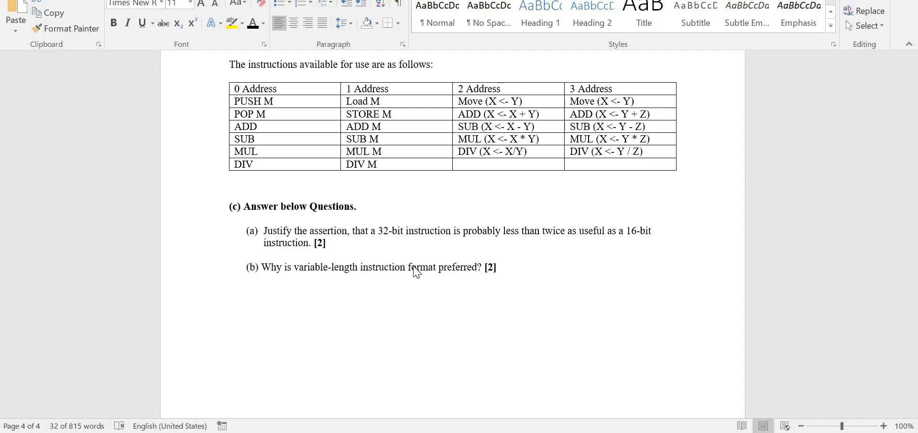
Review the parts of Question #2 and their mark allocation in the Word document, and return to the rubric form
{"action": "left_click", "coordinate": [414, 264], "text": "shift"}
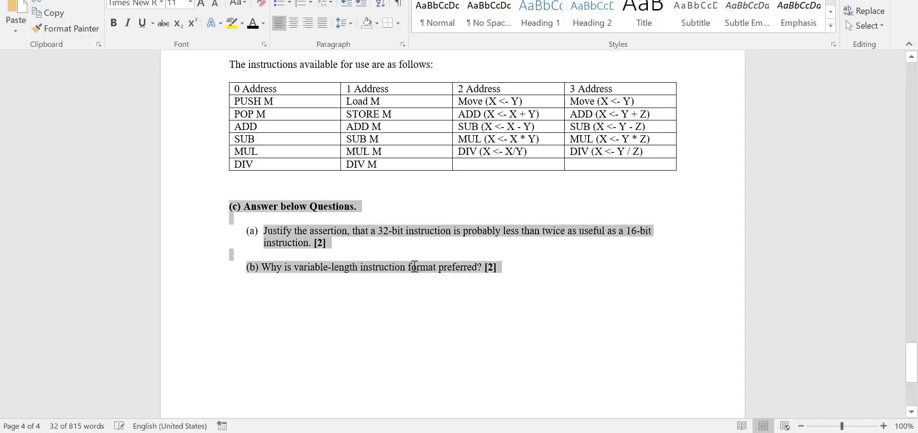
{"action": "scroll", "coordinate": [415, 267], "scroll_direction": "up", "scroll_amount": 10}
{"action": "scroll", "coordinate": [415, 266], "scroll_direction": "down", "scroll_amount": 5}
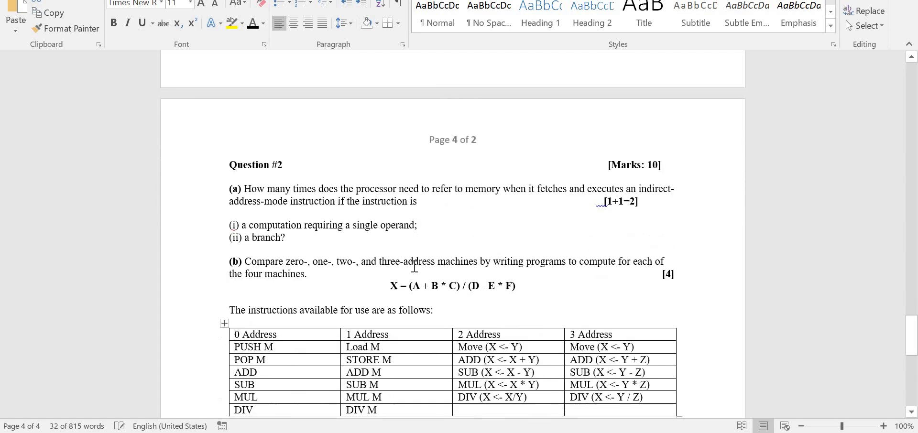
{"action": "scroll", "coordinate": [414, 266], "scroll_direction": "down", "scroll_amount": 1}
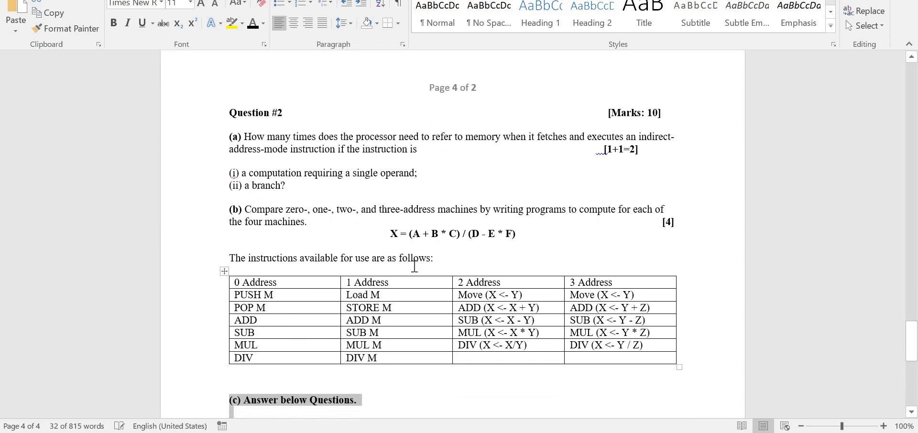
{"action": "scroll", "coordinate": [414, 266], "scroll_direction": "down", "scroll_amount": 2}
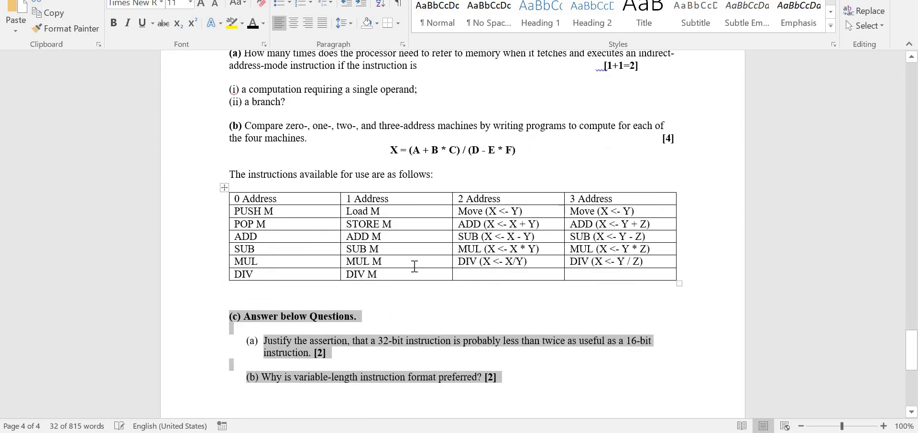
{"action": "scroll", "coordinate": [415, 266], "scroll_direction": "up", "scroll_amount": 1}
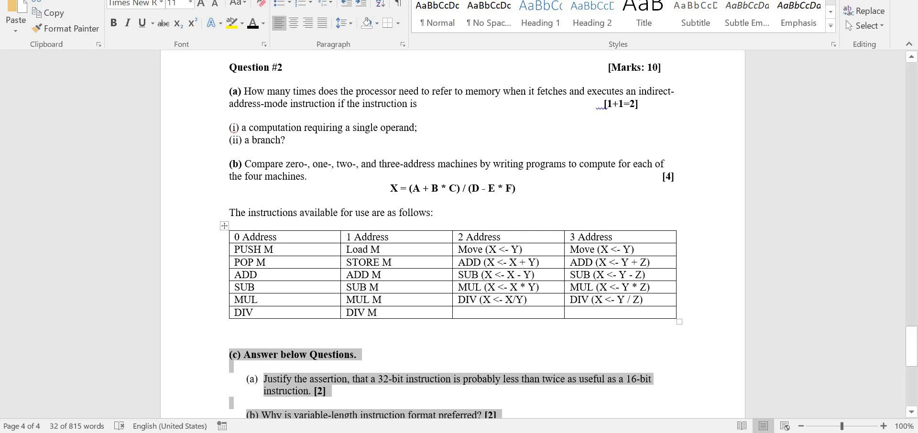
{"action": "left_click", "coordinate": [160, 432]}
{"action": "key", "text": "alt+Tab"}
{"action": "left_click", "coordinate": [161, 430]}
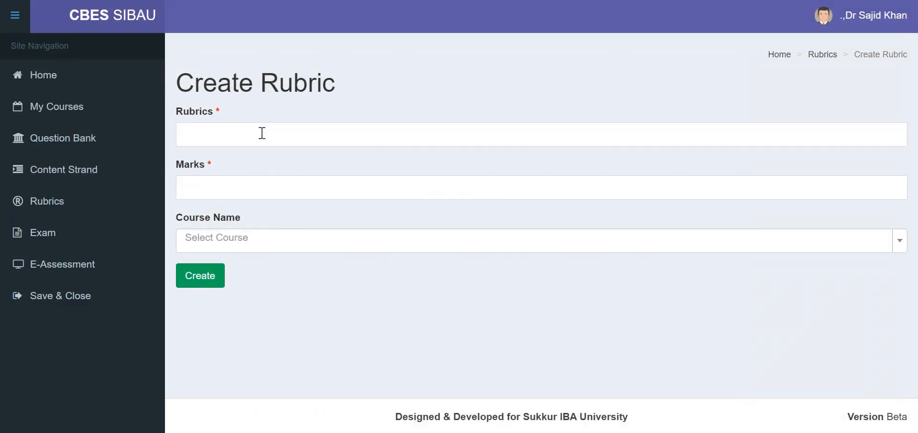
Fill in the new rubric as Q2 Part 1 (i) with 1 mark for Advanced Analysis of Algorithm (5013)
{"action": "left_click", "coordinate": [262, 133]}
{"action": "type", "text": "Q2 Par"}
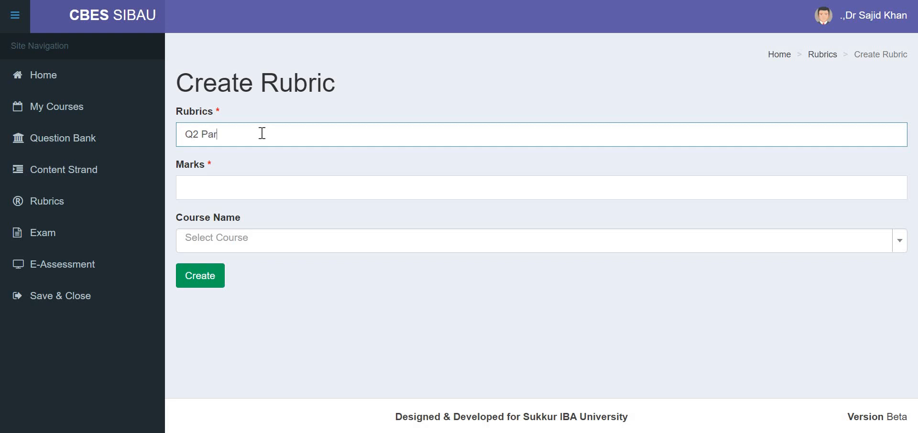
{"action": "type", "text": "t 1 (i)"}
{"action": "type", "text": "1"}
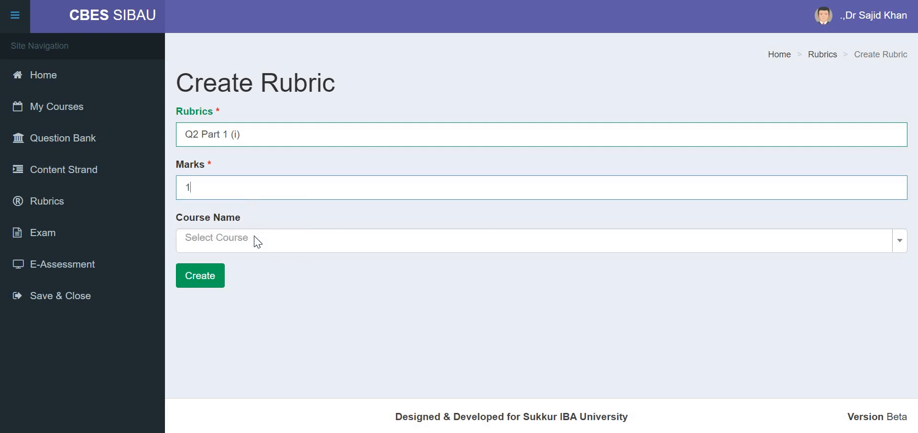
{"action": "left_click", "coordinate": [257, 246]}
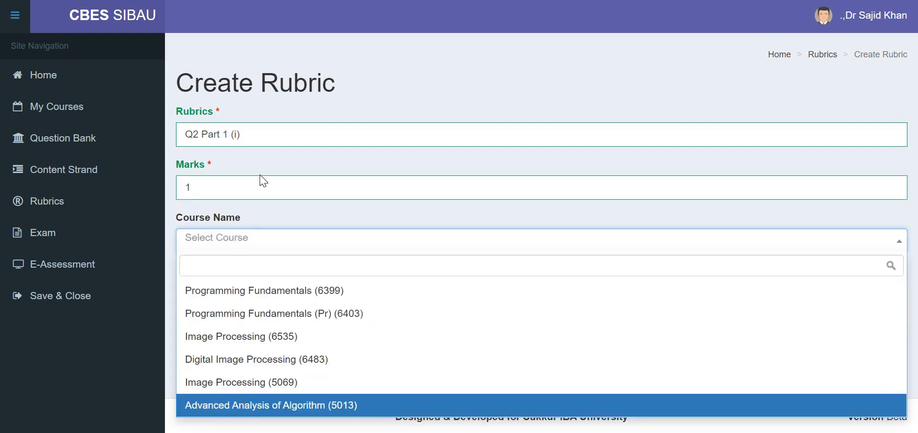
{"action": "key", "text": "Return"}
Copy the rubric's name for reuse and create the rubric
{"action": "triple_click", "coordinate": [241, 135]}
{"action": "key", "text": "ctrl+c"}
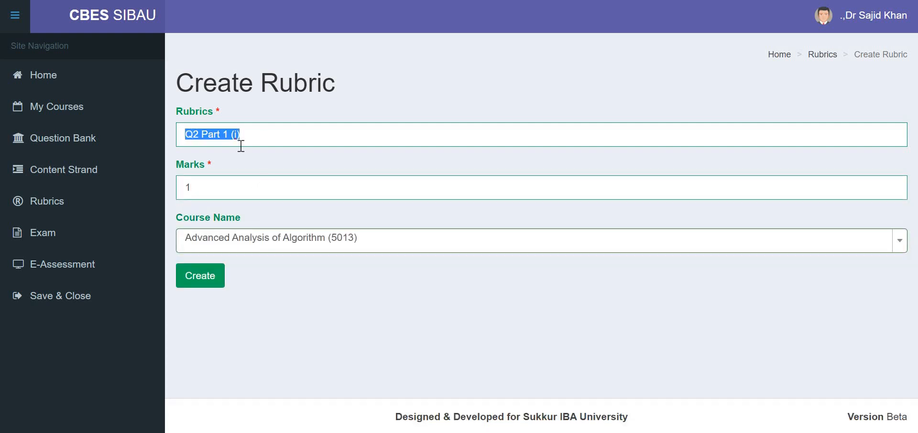
{"action": "left_click", "coordinate": [202, 283]}
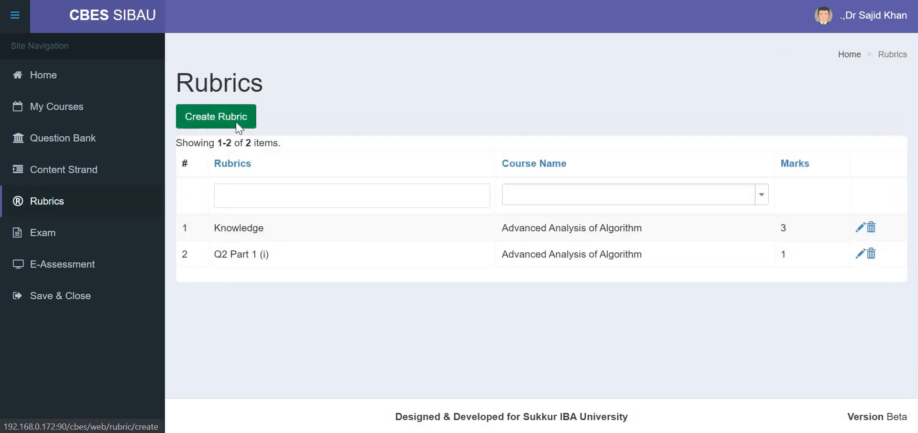
Start another rubric and fill it in as Q2 Part 1 (ii) with 1 mark for Advanced Analysis of Algorithm (5013)
{"action": "left_click", "coordinate": [237, 124]}
{"action": "left_click", "coordinate": [250, 135]}
{"action": "key", "text": "ctrl+v"}
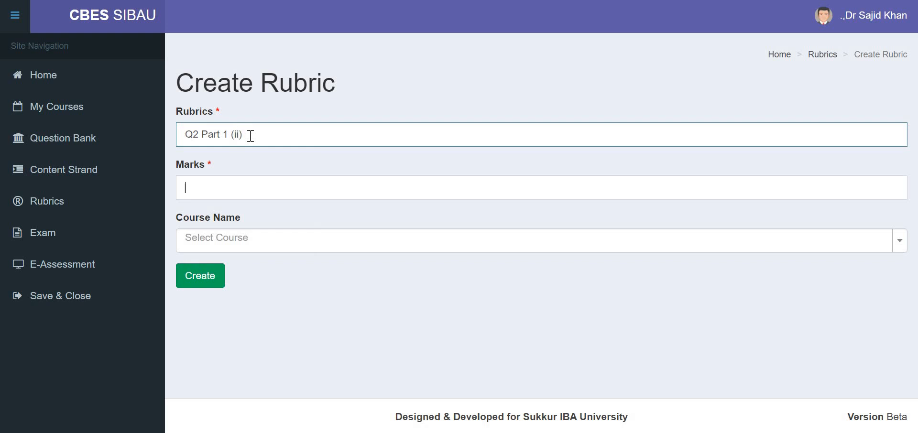
{"action": "key", "text": "Tab"}
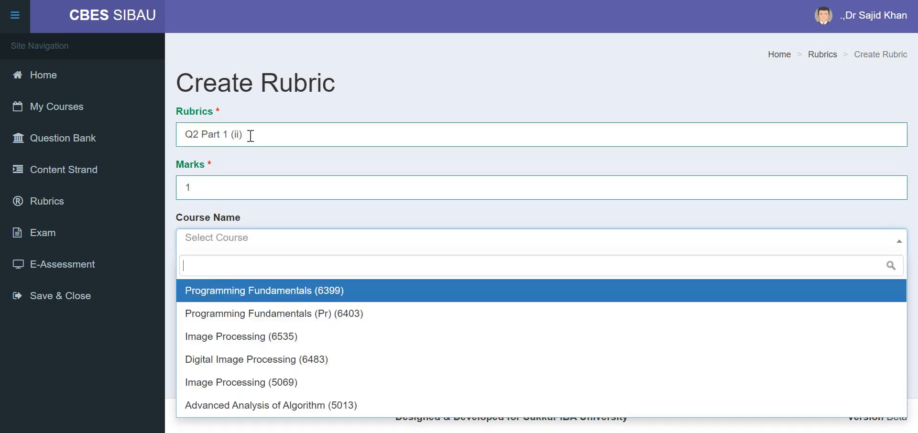
{"action": "key", "text": "Down"}
{"action": "key", "text": "Down"}
{"action": "key", "text": "Down"}
{"action": "key", "text": "Down"}
{"action": "key", "text": "Down"}
{"action": "key", "text": "Return"}
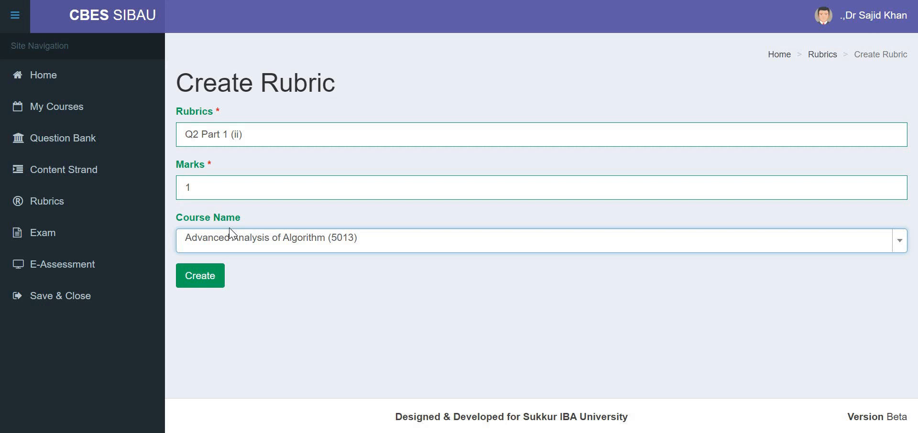
Create the filled-in rubric and check part (b) of Question #2 and its mark allocation in the Word document
{"action": "left_click", "coordinate": [220, 272]}
{"action": "left_click", "coordinate": [165, 432]}
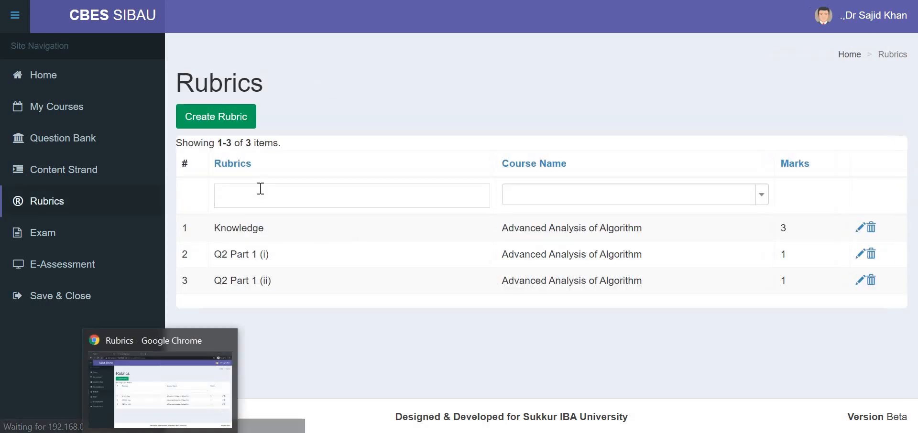
{"action": "left_click_drag", "start_coordinate": [227, 93], "coordinate": [256, 122]}
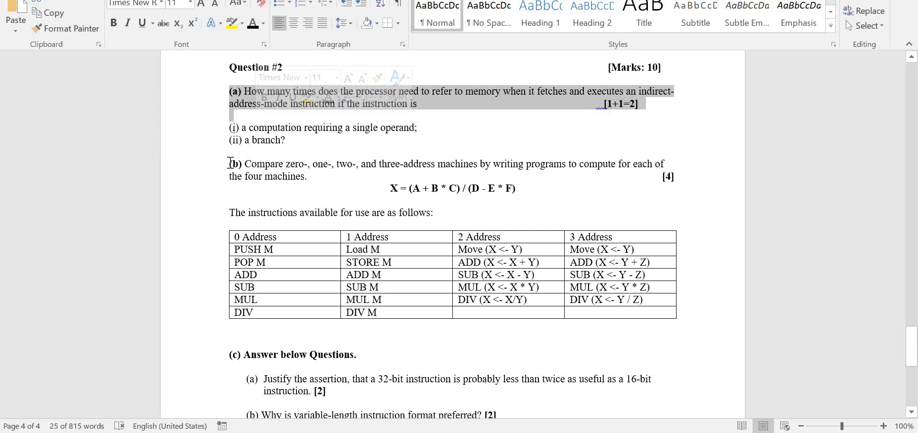
{"action": "left_click", "coordinate": [230, 164]}
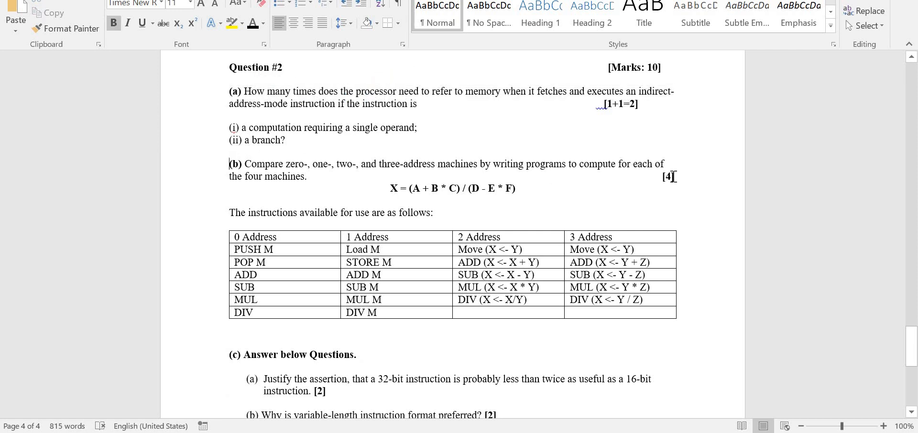
{"action": "left_click_drag", "start_coordinate": [658, 177], "coordinate": [677, 177]}
{"action": "left_click", "coordinate": [677, 177]}
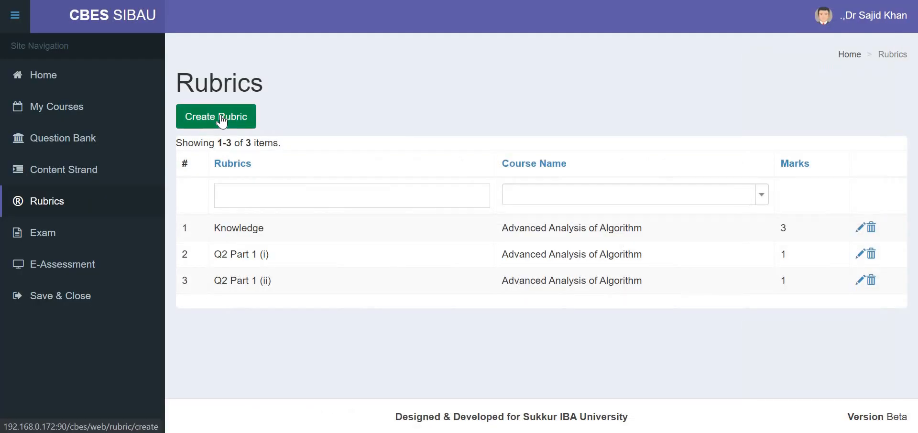
Start a new rubric in CBES named Q2 Part 2 and give it 4 marks
{"action": "left_click", "coordinate": [223, 121]}
{"action": "left_click", "coordinate": [237, 138]}
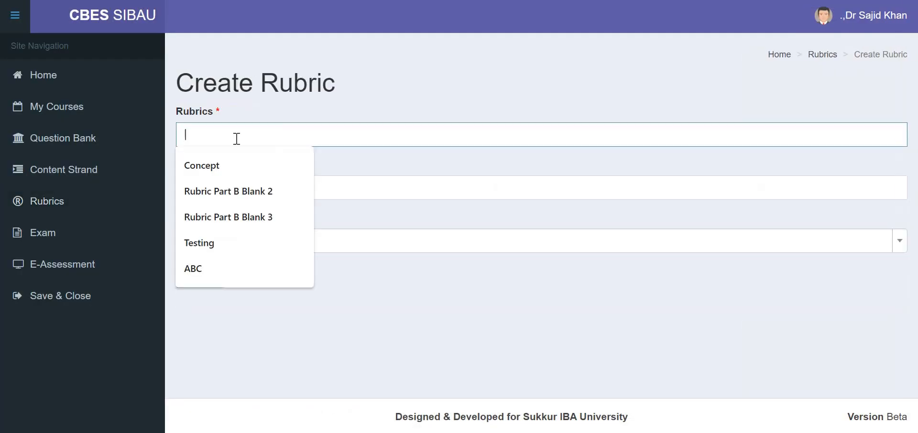
{"action": "type", "text": "Q2 Pa"}
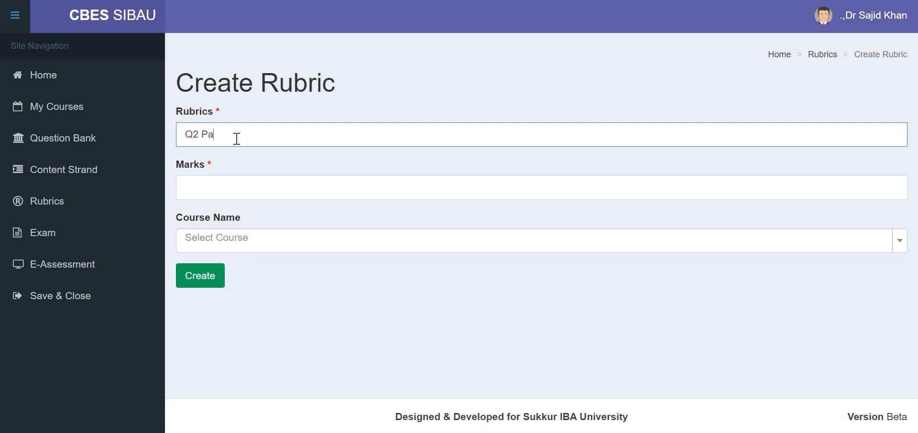
{"action": "type", "text": "4"}
{"action": "key", "text": "Tab"}
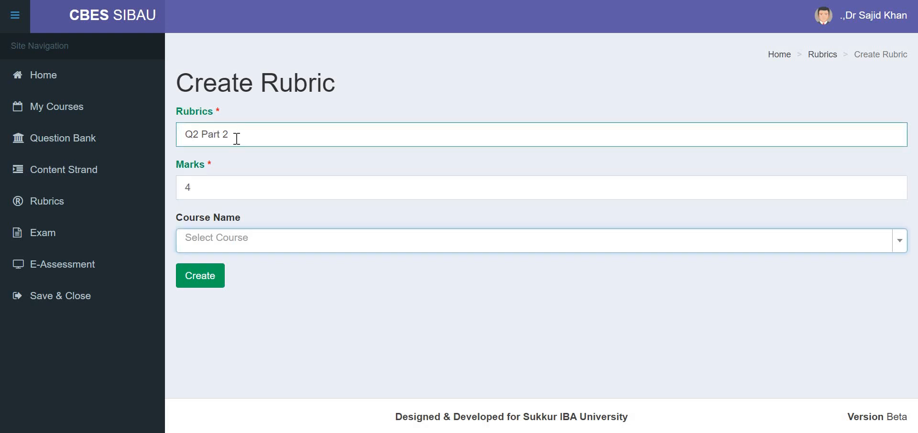
Assign the Q2 Part 2 rubric to the course Advanced Analysis of Algorithm (5013) and create it
{"action": "key", "text": "Down"}
{"action": "key", "text": "Down"}
{"action": "key", "text": "Down"}
{"action": "key", "text": "Down"}
{"action": "key", "text": "Down"}
{"action": "key", "text": "Down"}
{"action": "key", "text": "Return"}
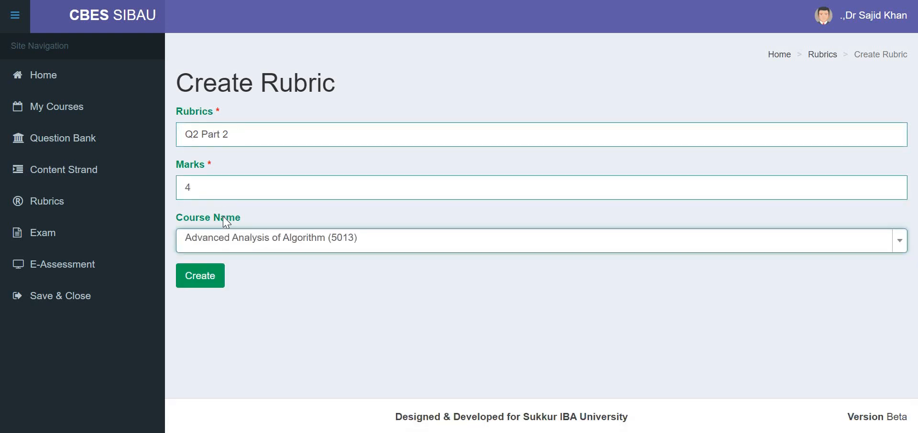
{"action": "left_click", "coordinate": [213, 277]}
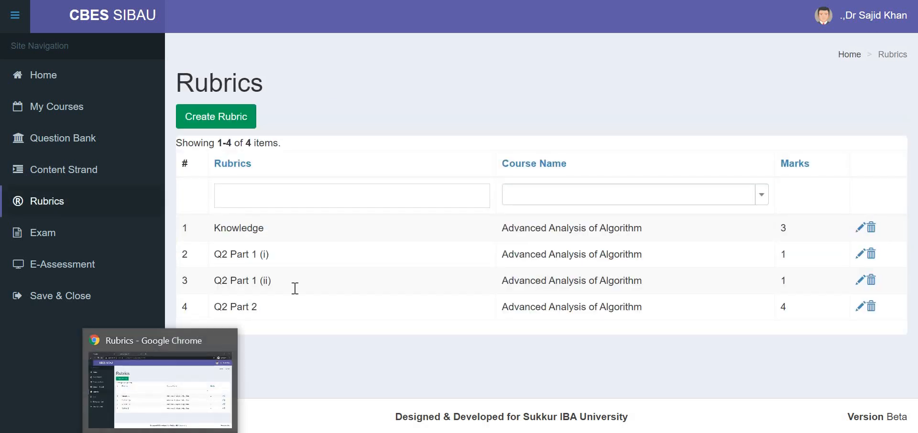
Check the sub-questions of part (c) and their marks in the Word document, and return to the rubrics list
{"action": "key", "text": "alt+Tab"}
{"action": "scroll", "coordinate": [250, 215], "scroll_direction": "down", "scroll_amount": 1}
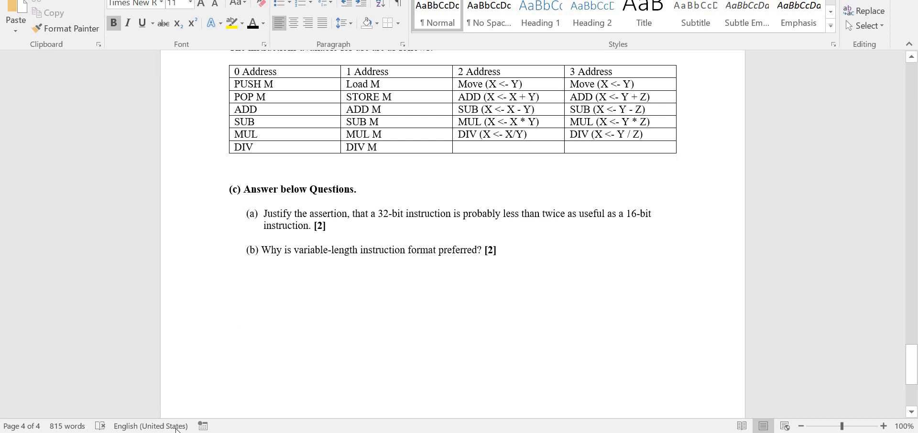
{"action": "key", "text": "alt+Tab"}
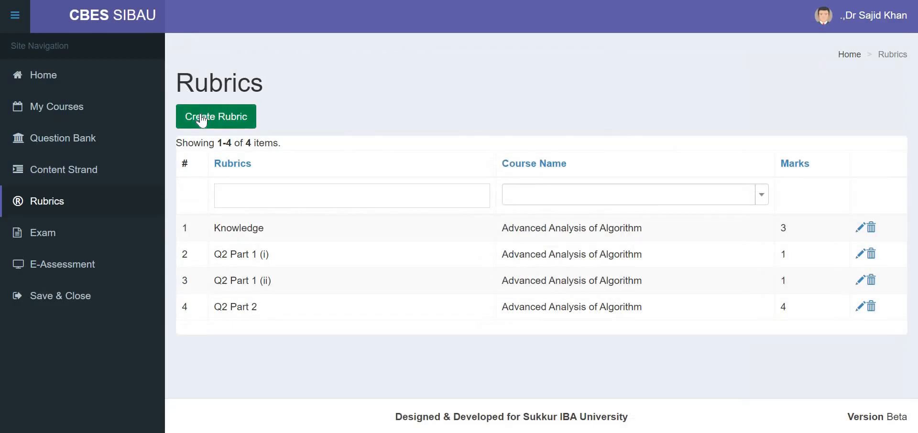
Start a new rubric named Q3 Part C (a), copy its name for reuse and give it 2 marks
{"action": "left_click", "coordinate": [253, 126]}
{"action": "left_click", "coordinate": [256, 137]}
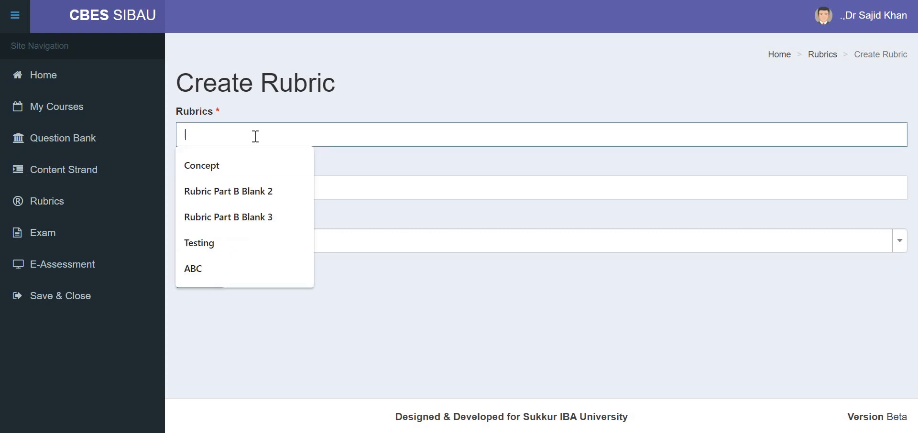
{"action": "type", "text": "Q3"}
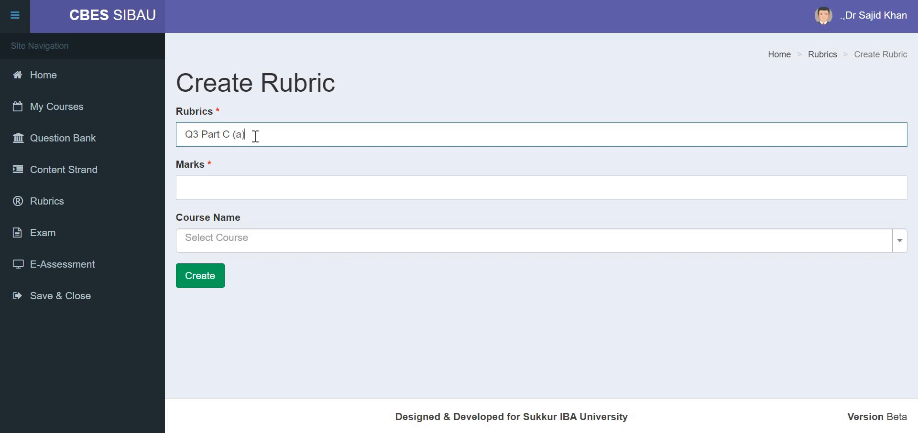
{"action": "type", "text": " Part C (a)"}
{"action": "key", "text": "ctrl+a"}
{"action": "key", "text": "ctrl+c"}
{"action": "key", "text": "Tab"}
{"action": "type", "text": "2"}
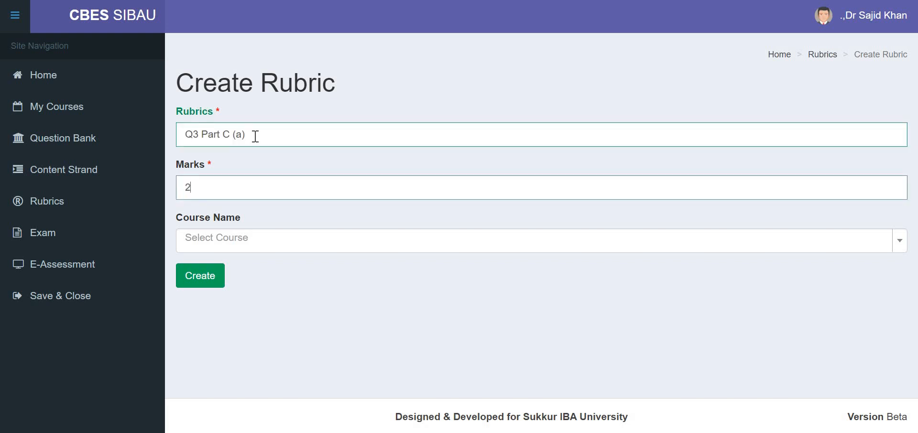
Set the course of the Q3 Part C (a) rubric to Advanced Analysis of Algorithm (5013) and create the rubric
{"action": "key", "text": "Tab"}
{"action": "key", "text": "Down"}
{"action": "key", "text": "Down"}
{"action": "key", "text": "Down"}
{"action": "key", "text": "Down"}
{"action": "key", "text": "Down"}
{"action": "key", "text": "Down"}
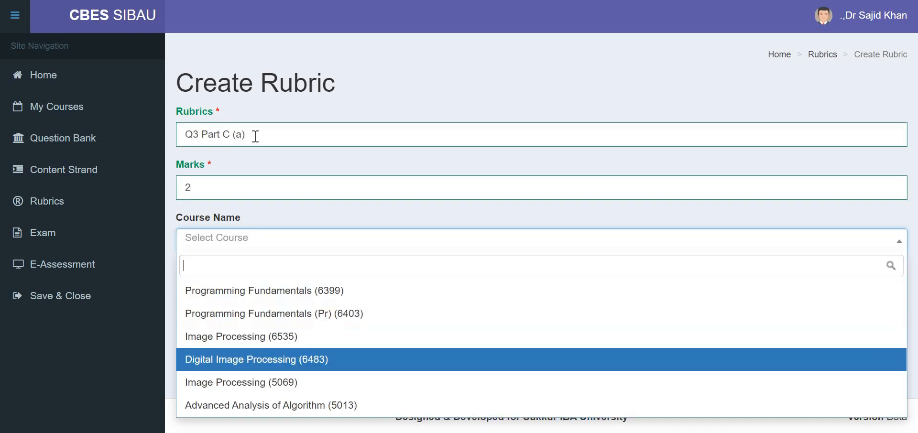
{"action": "key", "text": "Return"}
{"action": "left_click", "coordinate": [213, 278]}
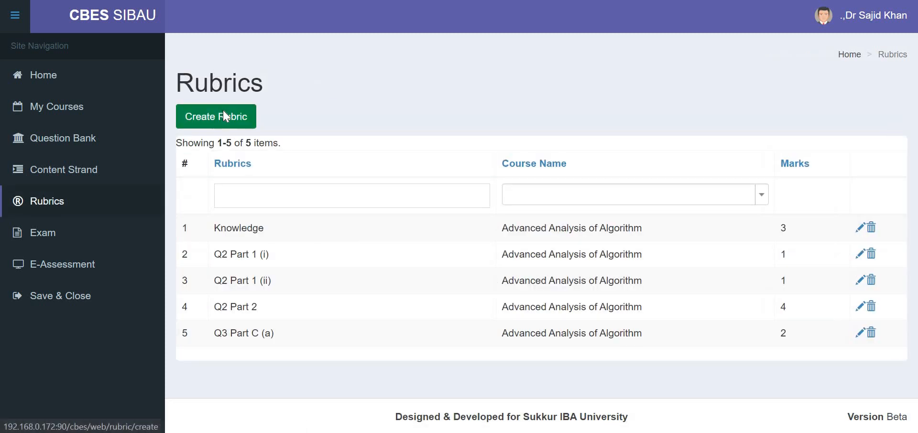
Start another rubric by reusing the copied name, and edit the name to Q2 Part C (b)
{"action": "left_click", "coordinate": [224, 118]}
{"action": "left_click", "coordinate": [224, 126]}
{"action": "key", "text": "ctrl+v"}
{"action": "left_click", "coordinate": [224, 126]}
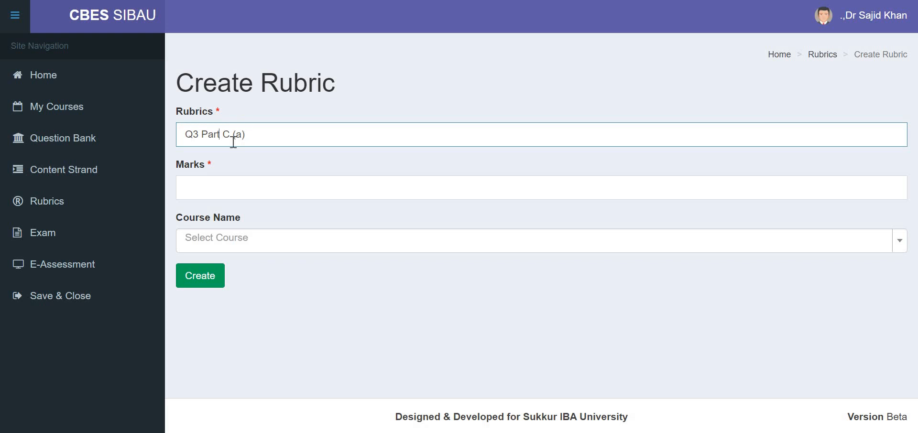
{"action": "left_click", "coordinate": [200, 134]}
{"action": "key", "text": "BackSpace"}
{"action": "type", "text": "2"}
{"action": "type", "text": "b"}
Give the Q2 Part C (b) rubric 2 marks, assign it to Advanced Analysis of Algorithm (5013) and create it
{"action": "left_click", "coordinate": [235, 182]}
{"action": "type", "text": "2"}
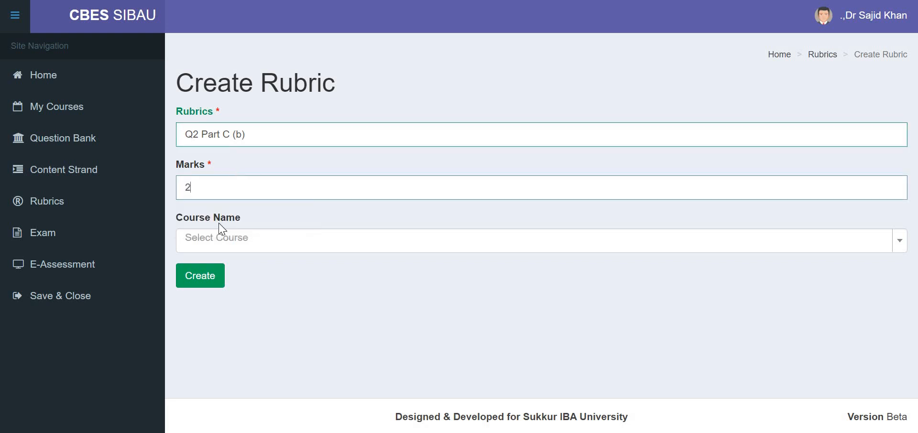
{"action": "left_click", "coordinate": [222, 239]}
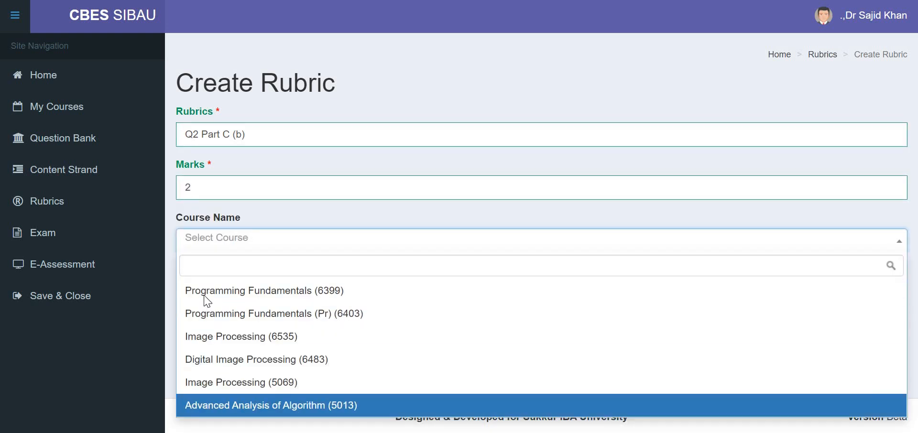
{"action": "key", "text": "Return"}
{"action": "left_click", "coordinate": [200, 282]}
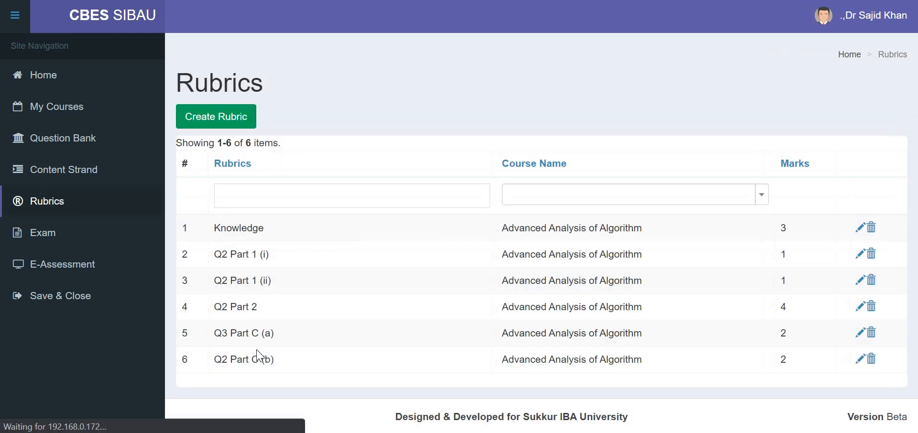
Rename the Q3 Part C (a) rubric as Q2 Part C (a) and save the update
{"action": "triple_click", "coordinate": [219, 330]}
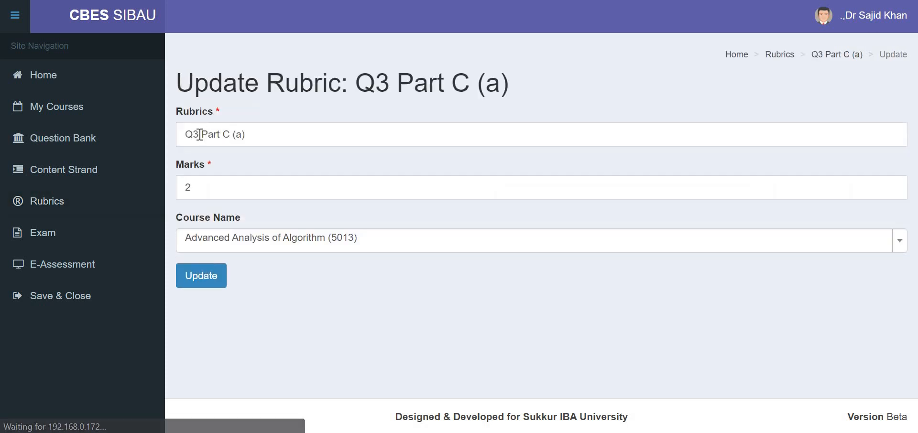
{"action": "left_click", "coordinate": [196, 135]}
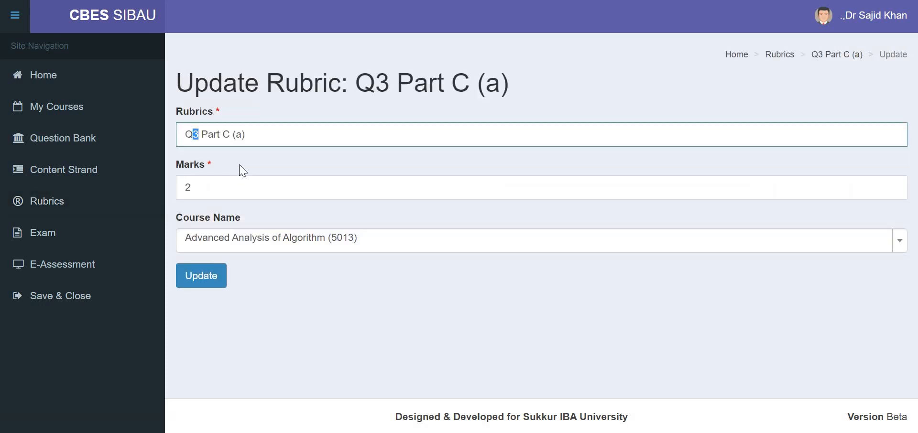
{"action": "type", "text": "2"}
{"action": "left_click", "coordinate": [210, 281]}
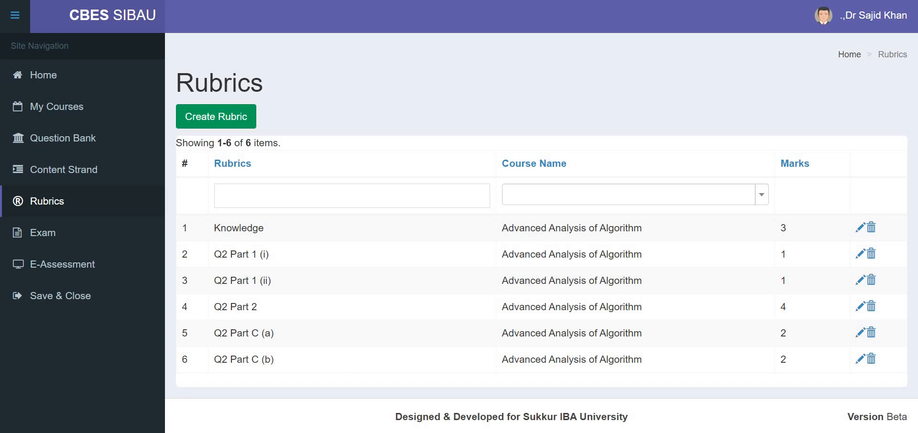
Check the part lettering of Question #2 in the Word document, and rename the Q2 Part 2 rubric as Q2 Part B
{"action": "left_click", "coordinate": [163, 432]}
{"action": "scroll", "coordinate": [252, 256], "scroll_direction": "up", "scroll_amount": 5}
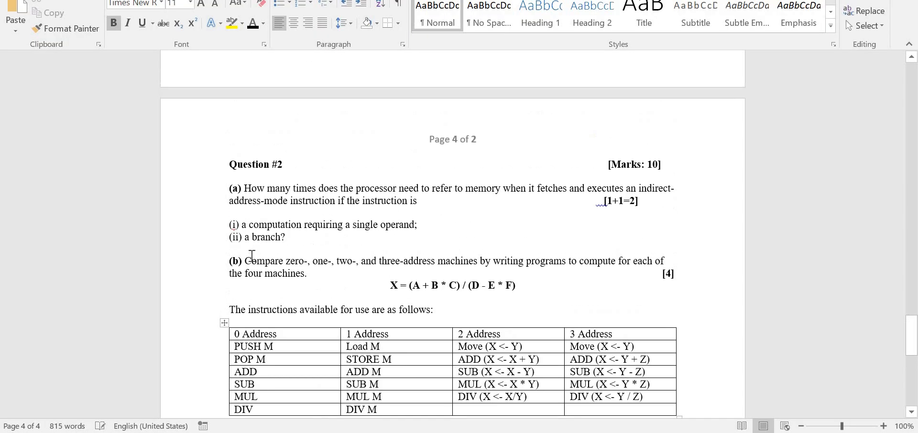
{"action": "scroll", "coordinate": [252, 256], "scroll_direction": "up", "scroll_amount": 1}
{"action": "scroll", "coordinate": [252, 256], "scroll_direction": "down", "scroll_amount": 3}
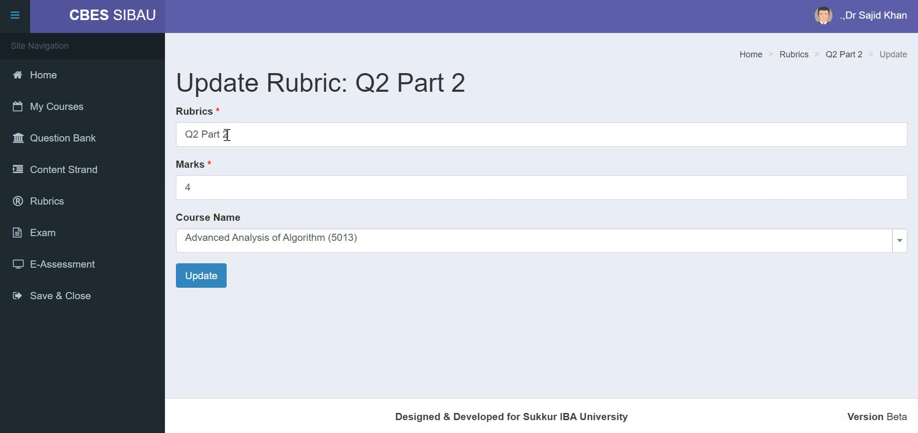
{"action": "double_click", "coordinate": [226, 135]}
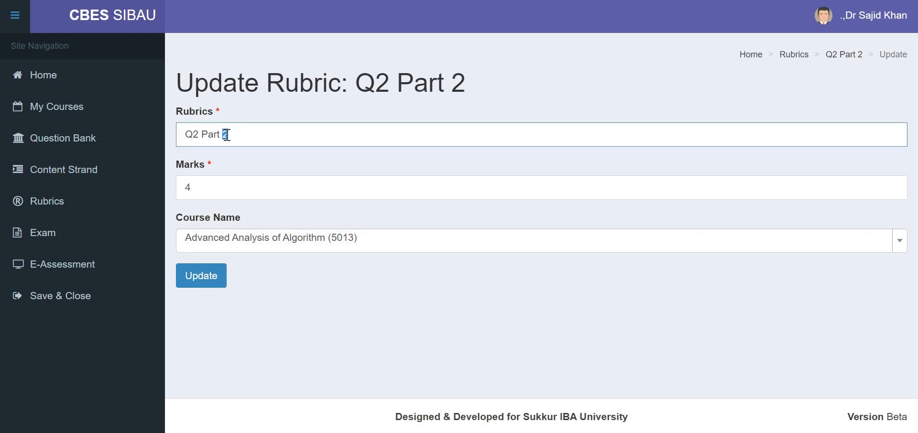
{"action": "left_click", "coordinate": [204, 280]}
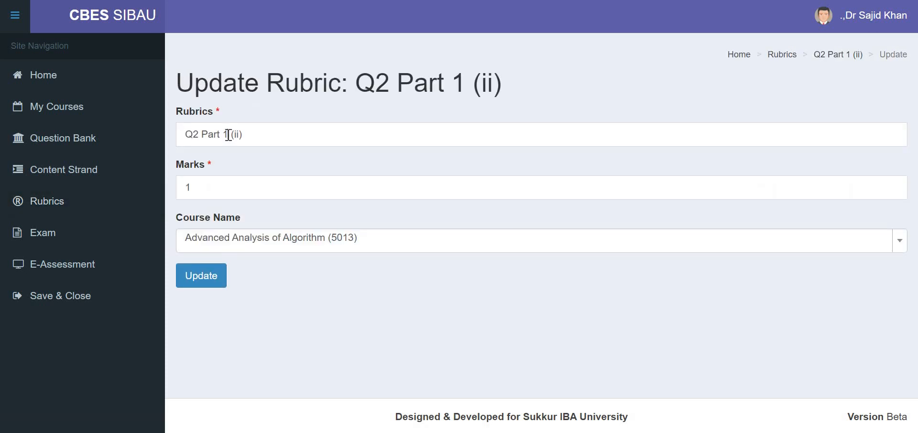
Rename the Q2 Part 1 (ii) and Q2 Part 1 (i) rubrics as Q2 Part A (ii) and Q2 Part A (i)
{"action": "double_click", "coordinate": [228, 135]}
{"action": "type", "text": "A"}
{"action": "left_click", "coordinate": [202, 285]}
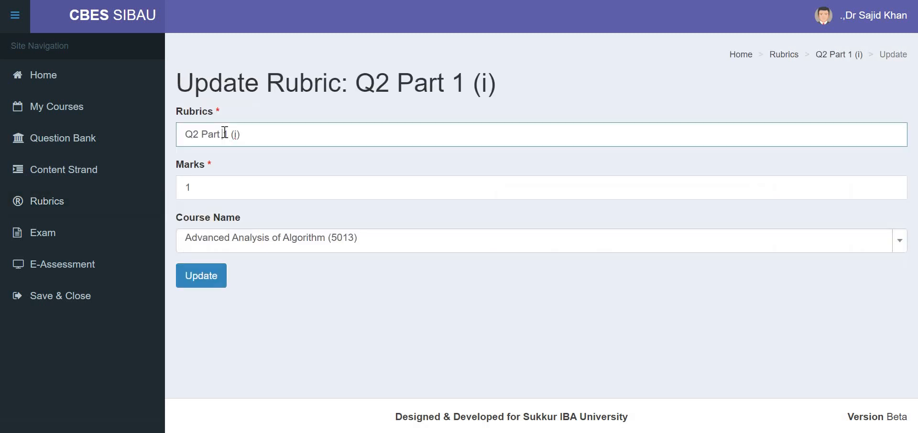
{"action": "double_click", "coordinate": [226, 134]}
{"action": "type", "text": "A"}
{"action": "left_click", "coordinate": [207, 277]}
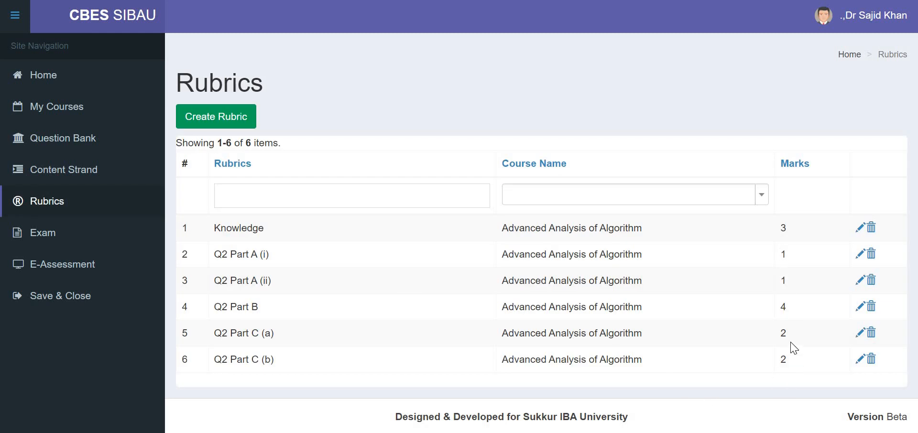
Review the marks of the Question 2 rubrics in the rubrics list
{"action": "left_click_drag", "start_coordinate": [791, 341], "coordinate": [788, 312]}
{"action": "left_click", "coordinate": [790, 279]}
{"action": "triple_click", "coordinate": [789, 281]}
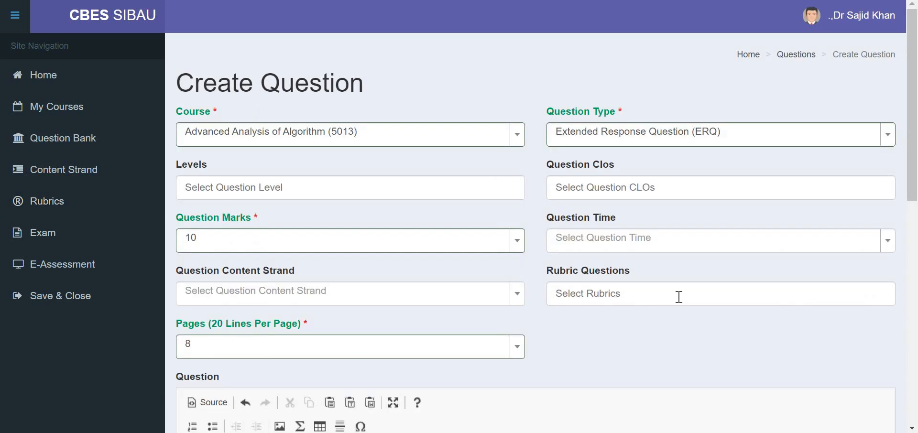
Refresh the question's rubric choices by switching the course to Programming Fundamentals (6399) and back to Advanced Analysis of Algorithm (5013), and open them
{"action": "left_click", "coordinate": [679, 297]}
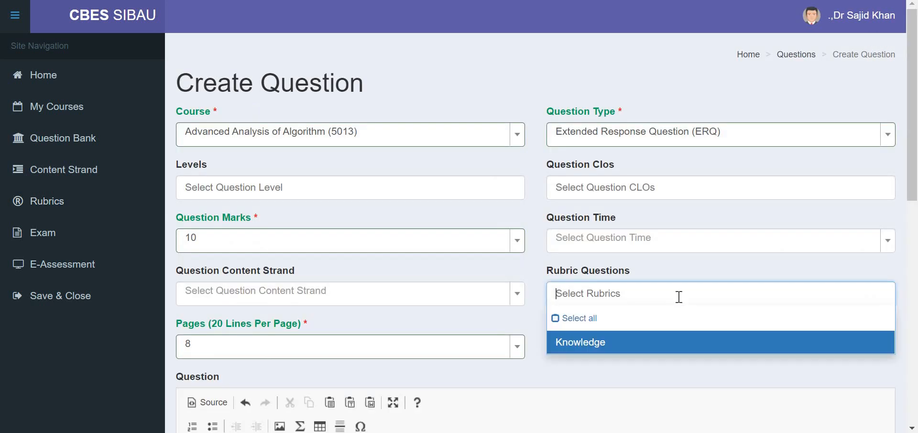
{"action": "left_click", "coordinate": [447, 139]}
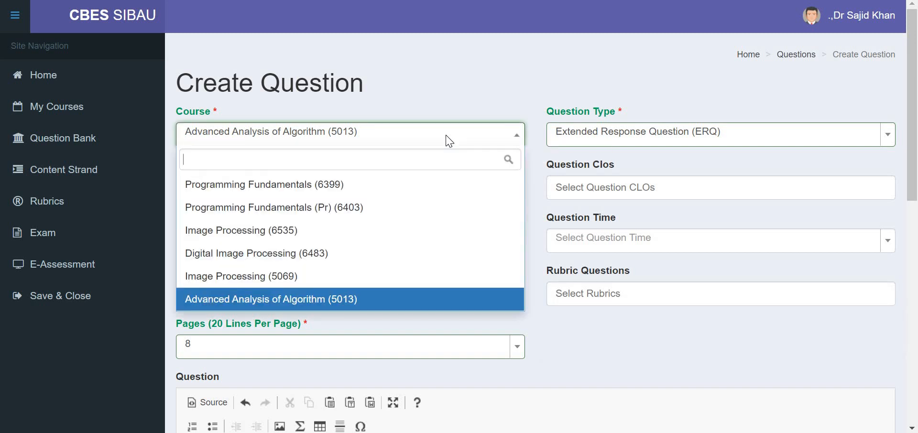
{"action": "left_click", "coordinate": [379, 186]}
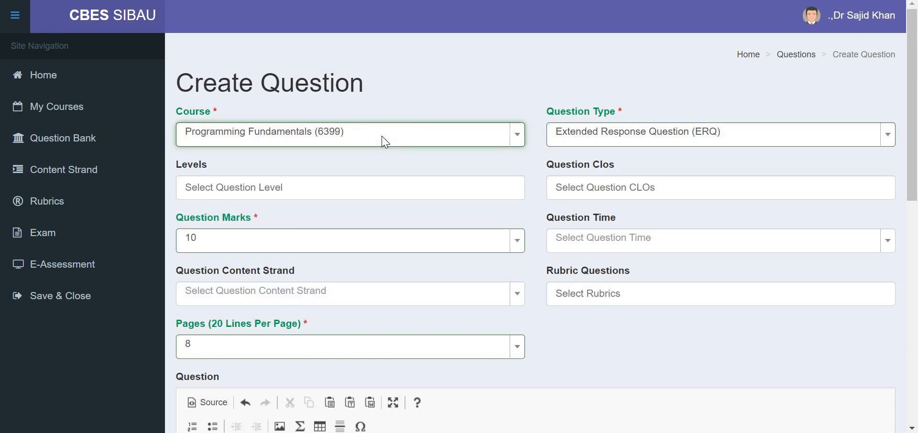
{"action": "left_click", "coordinate": [381, 139]}
{"action": "left_click", "coordinate": [352, 299]}
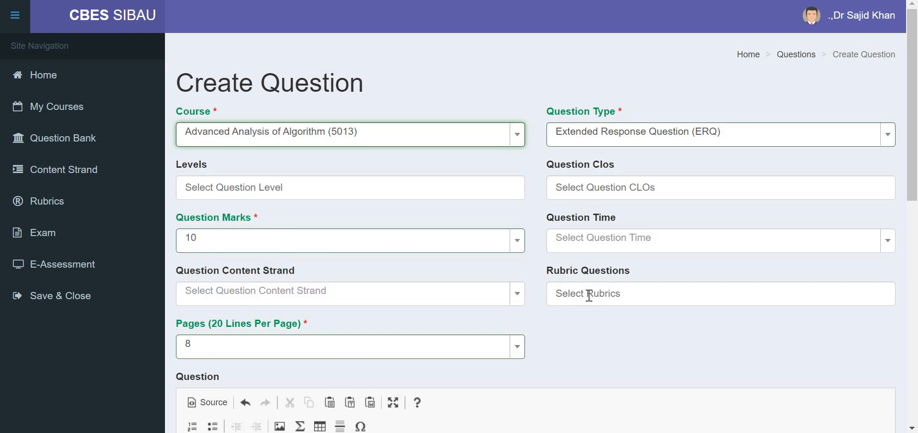
{"action": "left_click", "coordinate": [594, 294]}
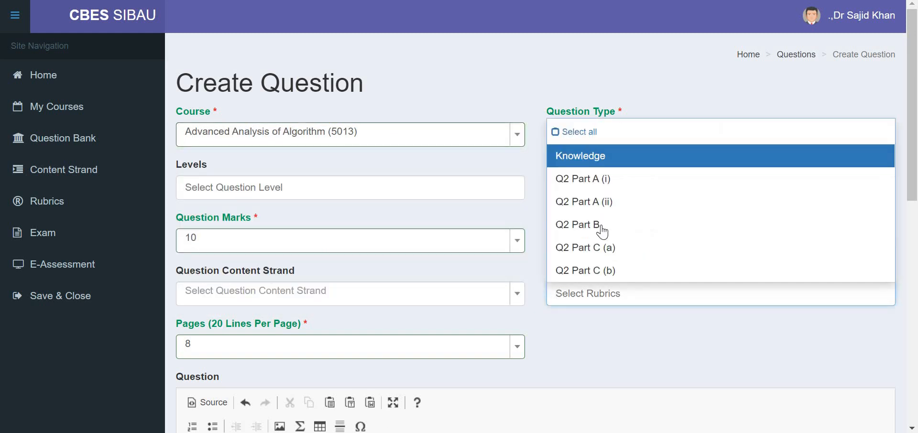
Attach the rubrics Q2 Part A (i), Q2 Part A (ii), Q2 Part B, Q2 Part C (a) and Q2 Part C (b) to the question
{"action": "left_click", "coordinate": [624, 186]}
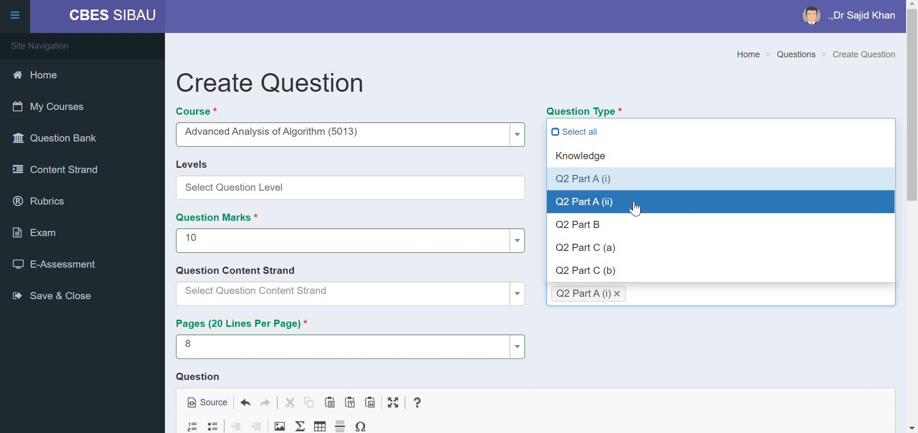
{"action": "left_click", "coordinate": [636, 209]}
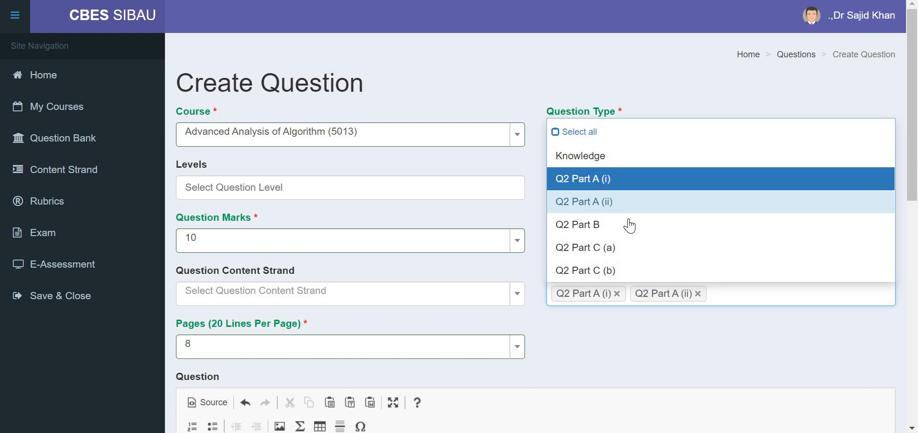
{"action": "left_click", "coordinate": [629, 225]}
{"action": "left_click", "coordinate": [631, 248]}
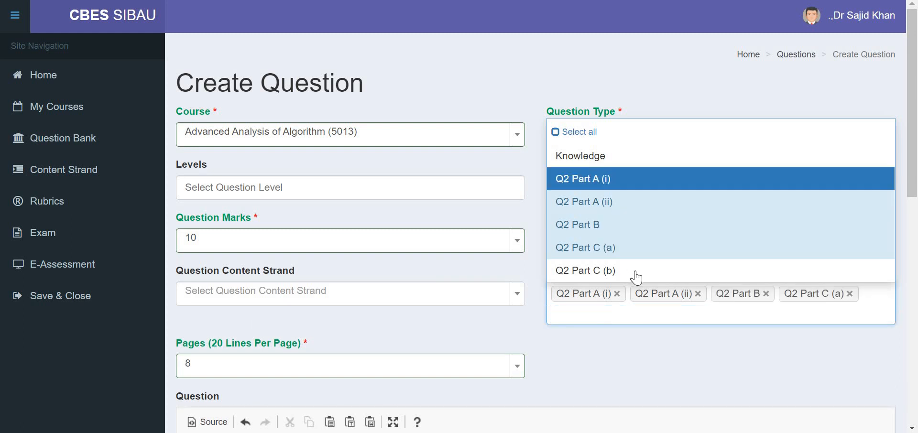
{"action": "left_click", "coordinate": [636, 271]}
{"action": "left_click", "coordinate": [650, 337]}
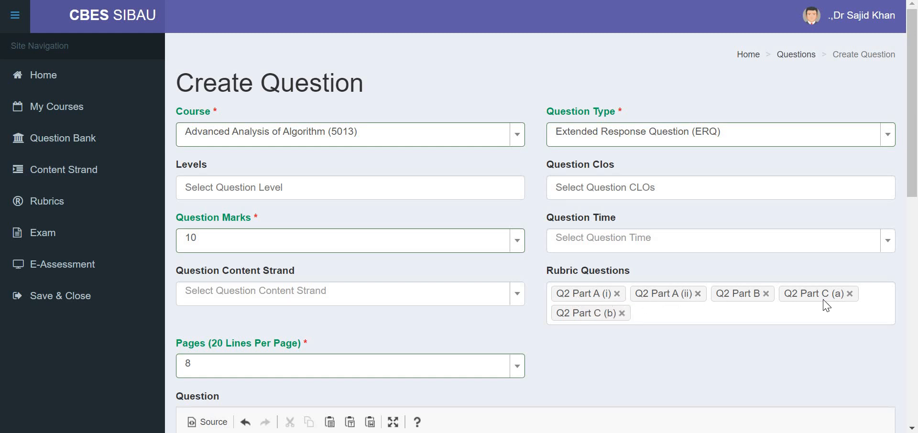
Review the completed question form, including its text and answer key file, and create the question
{"action": "scroll", "coordinate": [591, 348], "scroll_direction": "down", "scroll_amount": 2}
{"action": "scroll", "coordinate": [590, 346], "scroll_direction": "down", "scroll_amount": 6}
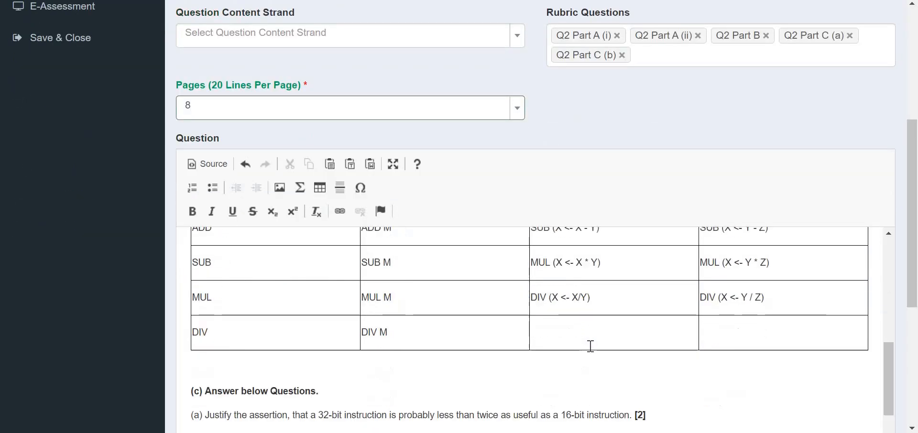
{"action": "scroll", "coordinate": [591, 346], "scroll_direction": "up", "scroll_amount": 10}
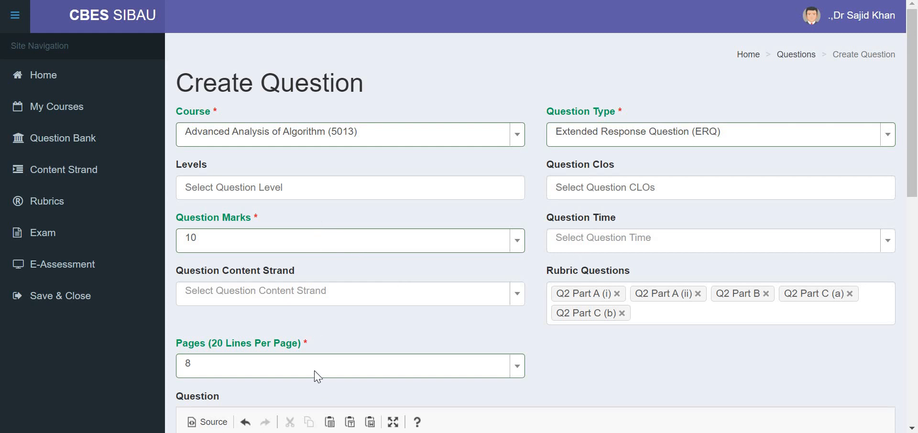
{"action": "scroll", "coordinate": [502, 294], "scroll_direction": "down", "scroll_amount": 6}
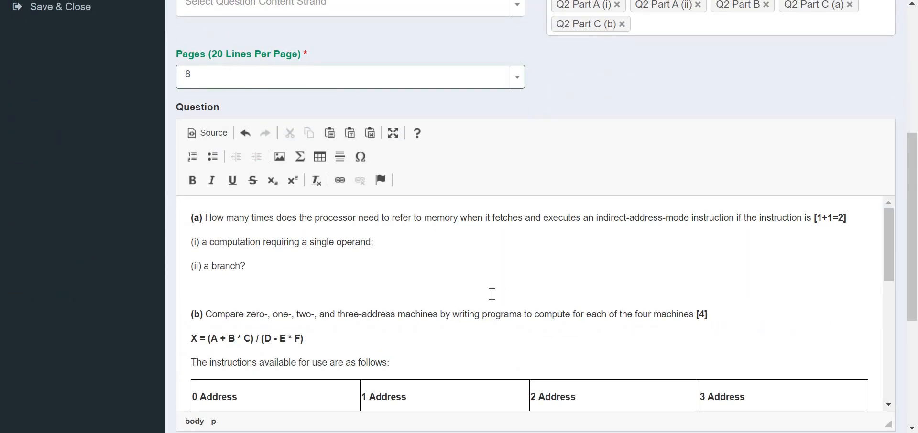
{"action": "scroll", "coordinate": [491, 294], "scroll_direction": "down", "scroll_amount": 10}
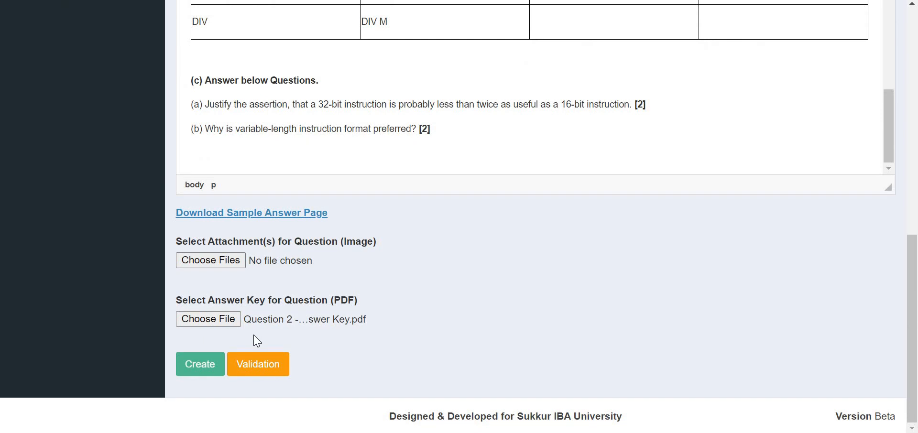
{"action": "left_click", "coordinate": [203, 367]}
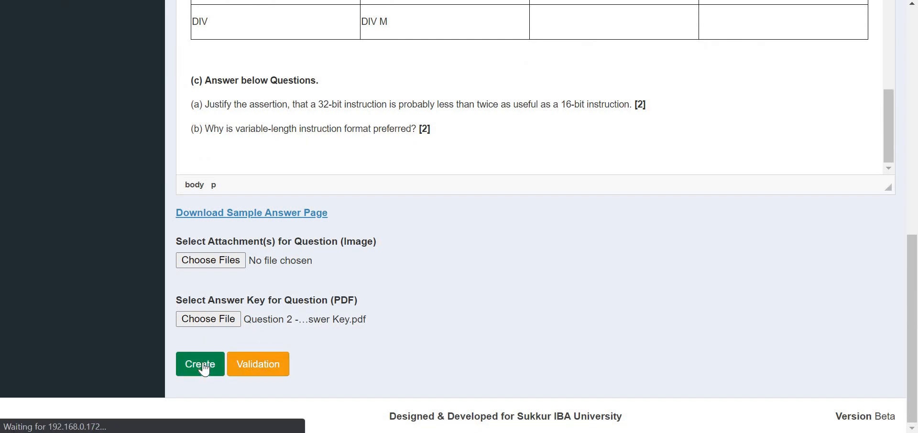
Expand the details of the new extended response question in the questions list and check its attached rubrics, text and marks
{"action": "scroll", "coordinate": [358, 273], "scroll_direction": "down", "scroll_amount": 2}
{"action": "scroll", "coordinate": [357, 273], "scroll_direction": "down", "scroll_amount": 7}
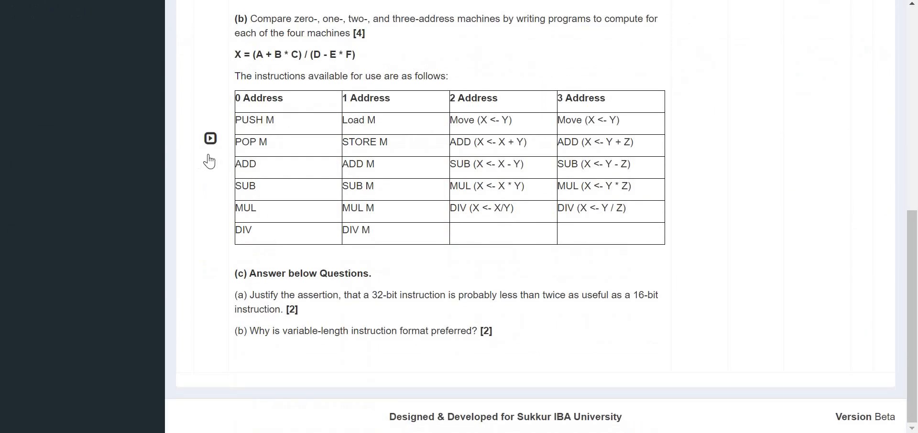
{"action": "left_click", "coordinate": [209, 139]}
{"action": "scroll", "coordinate": [411, 179], "scroll_direction": "down", "scroll_amount": 4}
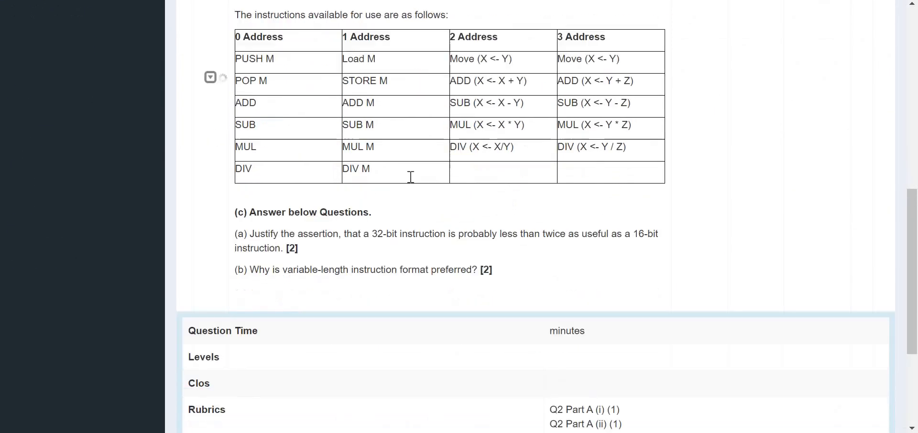
{"action": "left_click_drag", "start_coordinate": [595, 354], "coordinate": [547, 309]}
{"action": "scroll", "coordinate": [491, 266], "scroll_direction": "down", "scroll_amount": 2}
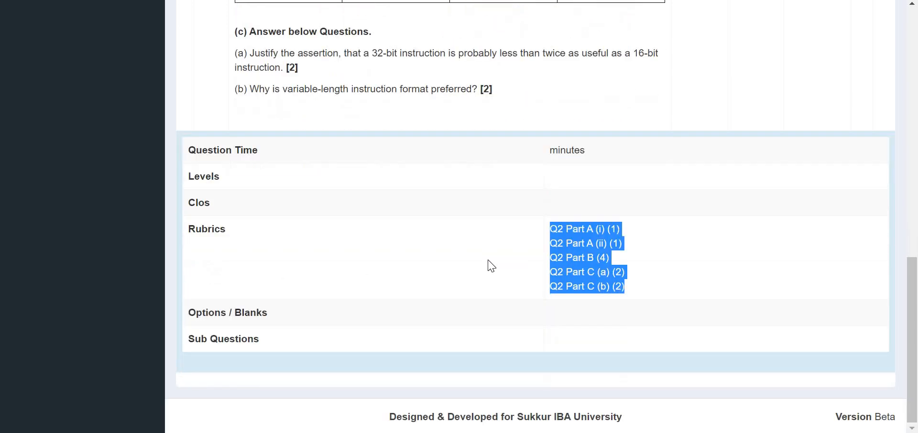
{"action": "scroll", "coordinate": [491, 266], "scroll_direction": "up", "scroll_amount": 13}
{"action": "scroll", "coordinate": [488, 261], "scroll_direction": "down", "scroll_amount": 3}
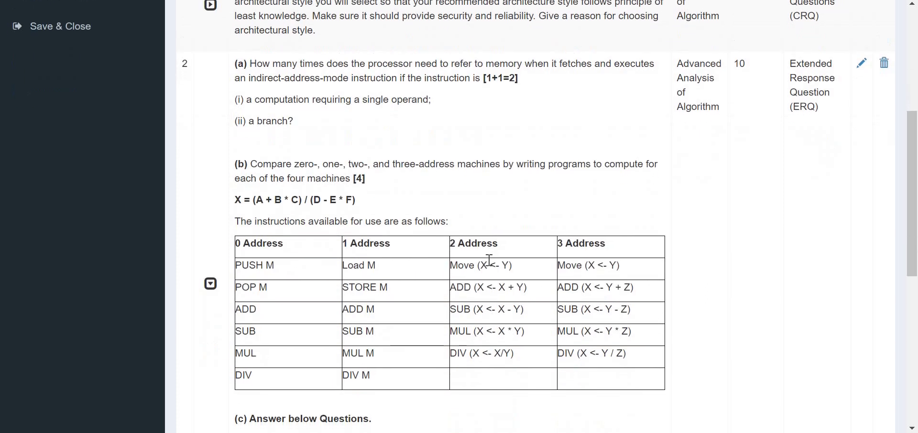
{"action": "scroll", "coordinate": [490, 260], "scroll_direction": "down", "scroll_amount": 1}
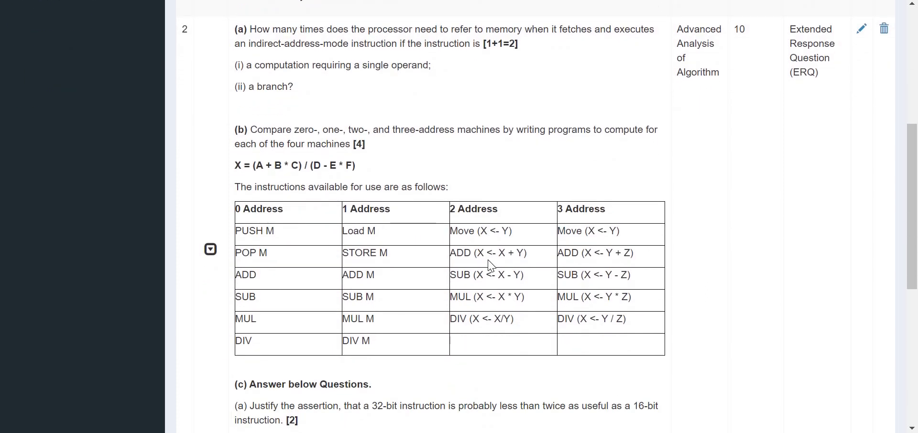